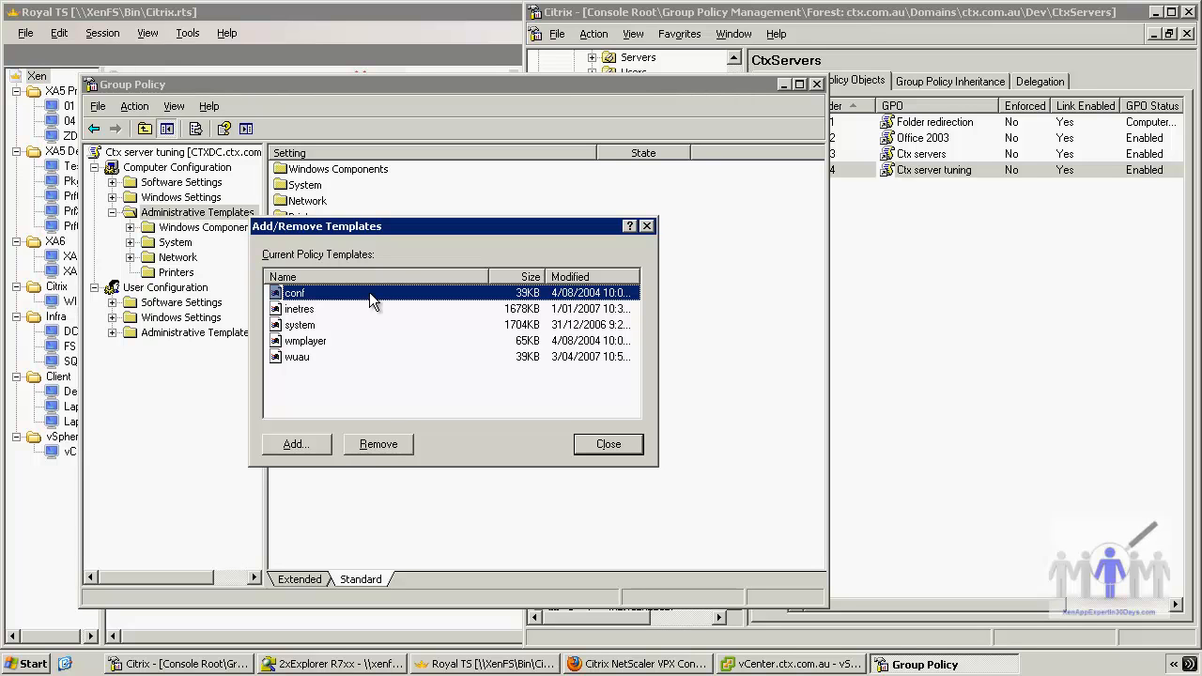
Step: Remove all five existing policy templates (conf, inetres, system, wmplayer, wuau) from the Computer Configuration administrative templates
click(380, 445)
click(380, 444)
click(380, 444)
click(380, 444)
click(380, 444)
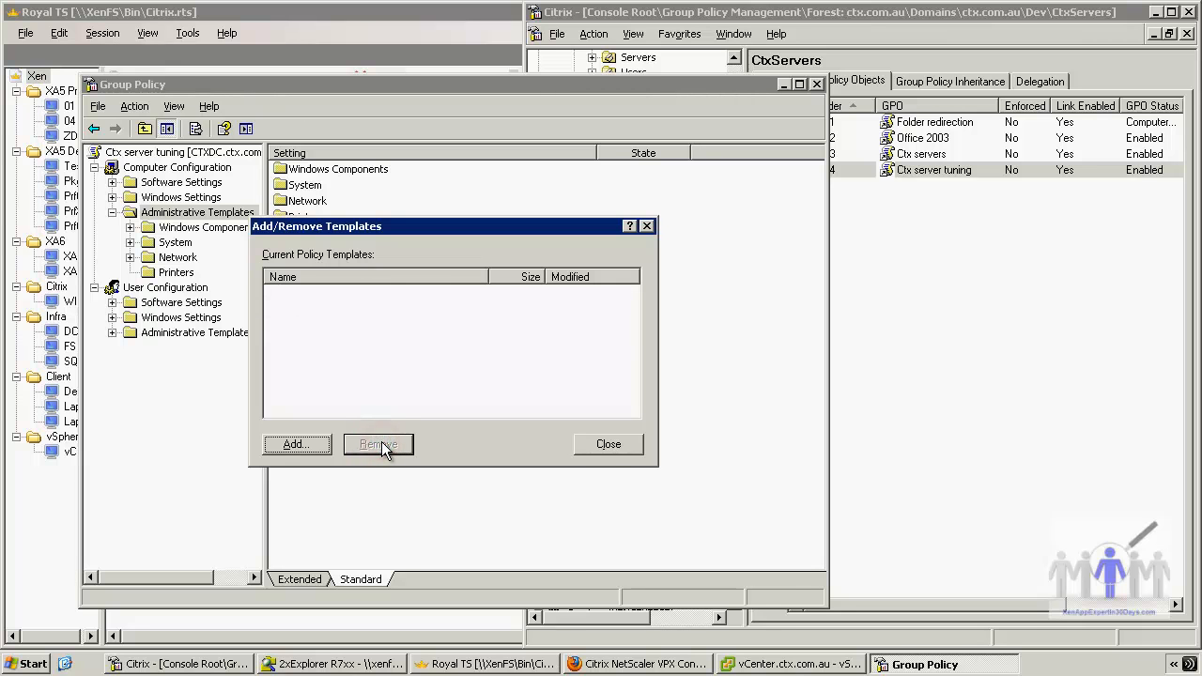
Step: Add the TCT W2003 V2.004.adm policy template from the TCT folder on Utils on XenFS, and finish managing templates
click(322, 447)
click(322, 451)
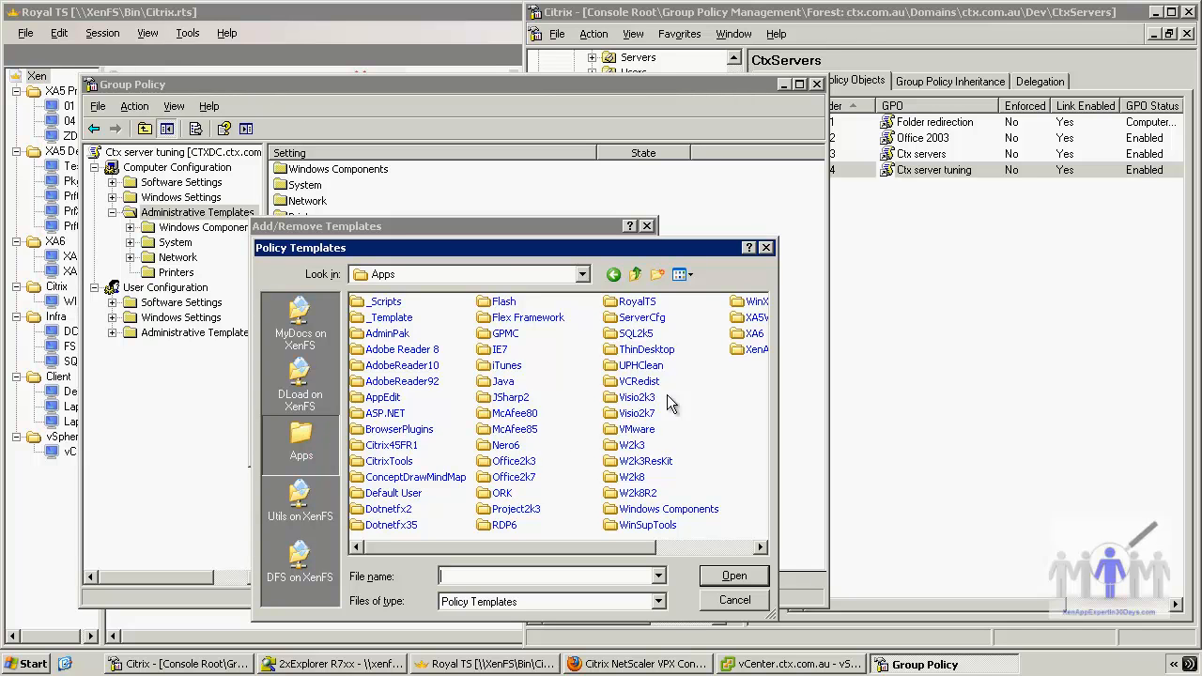
click(329, 507)
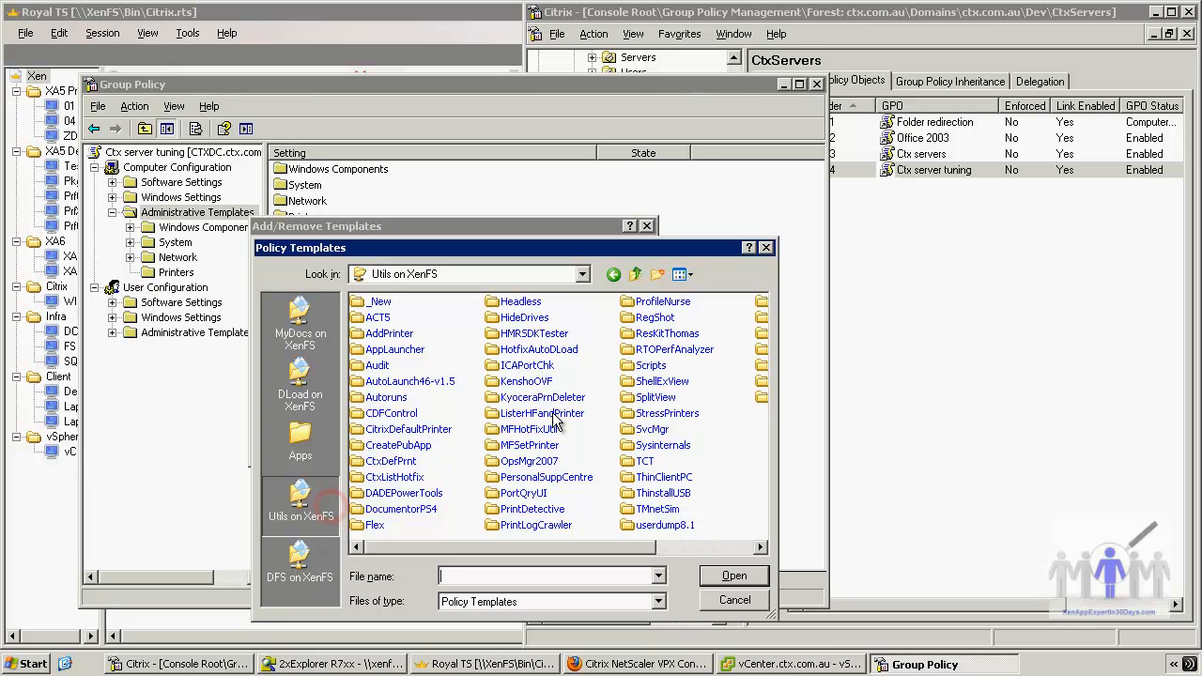
double_click(645, 462)
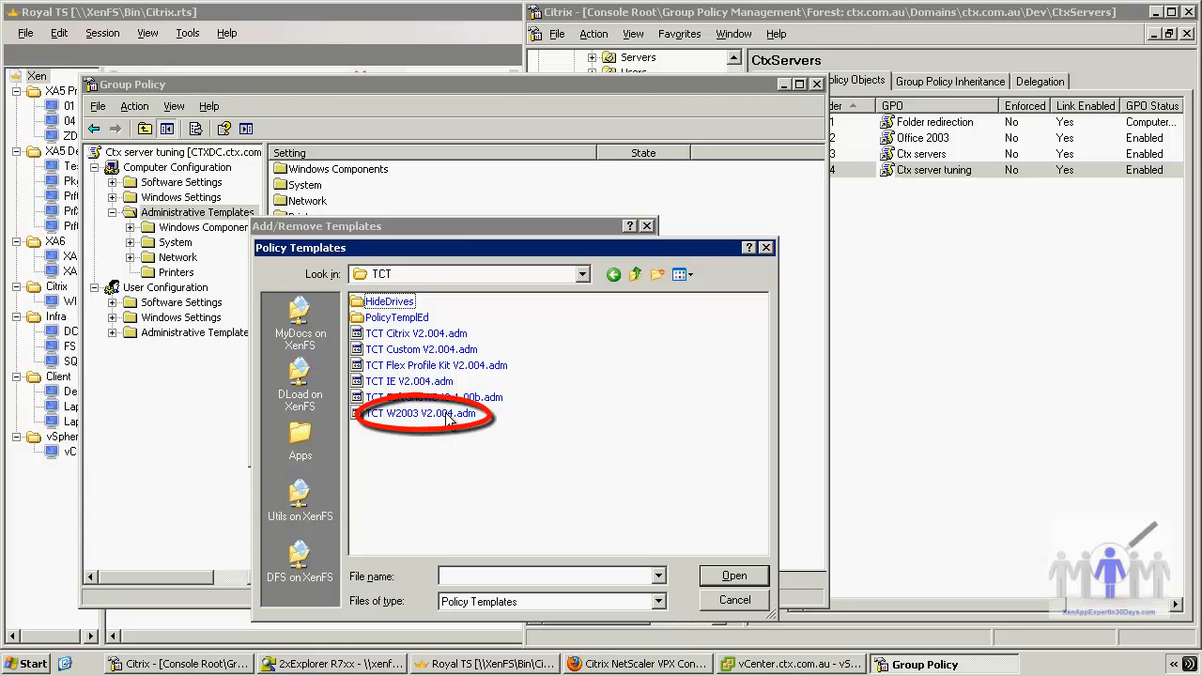
double_click(445, 414)
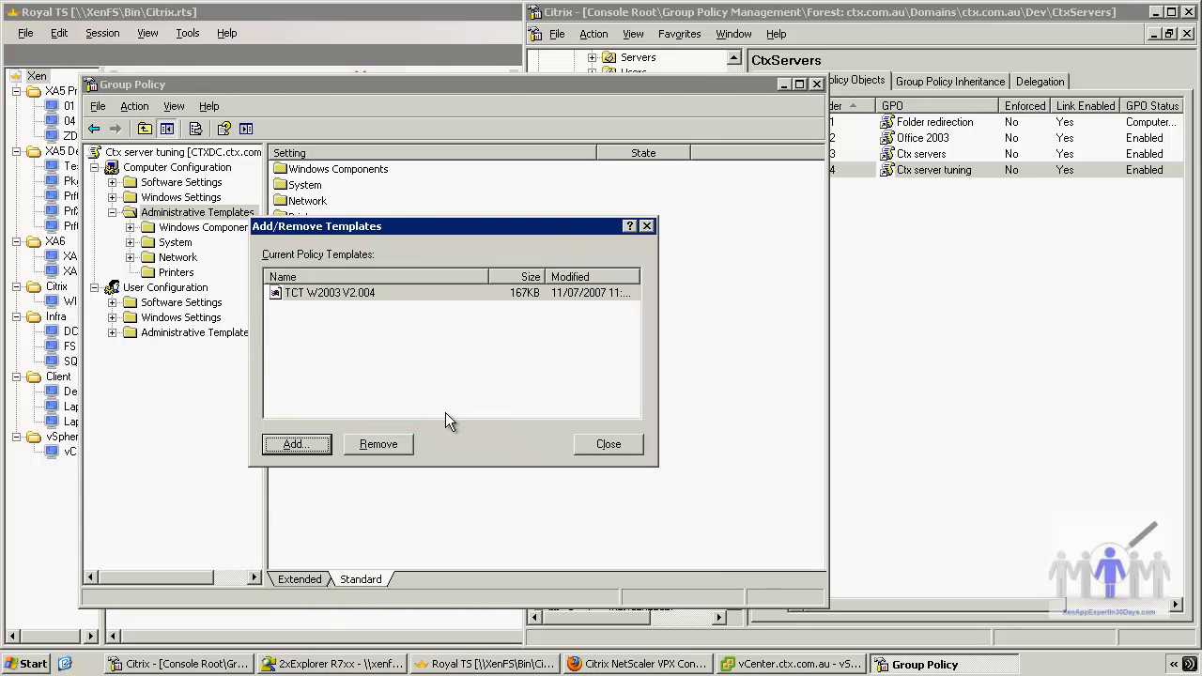
click(606, 444)
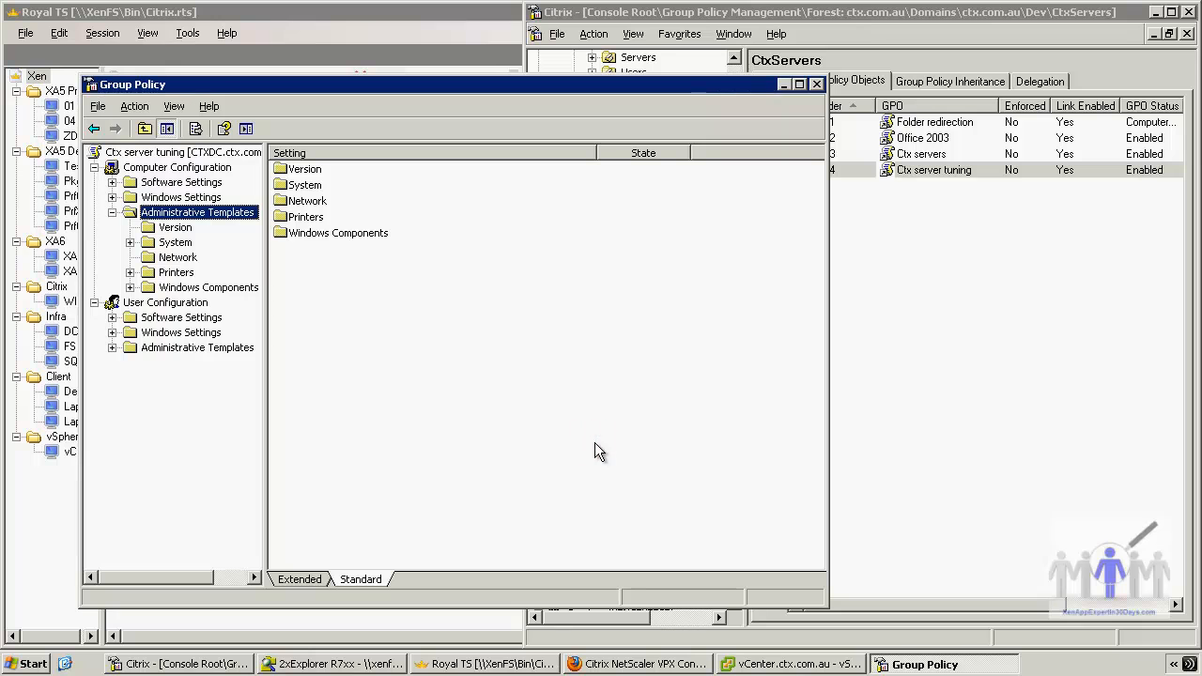
Step: Enable the System policy Performance Options with performance optimized for Application, and continue to the following policy
click(167, 243)
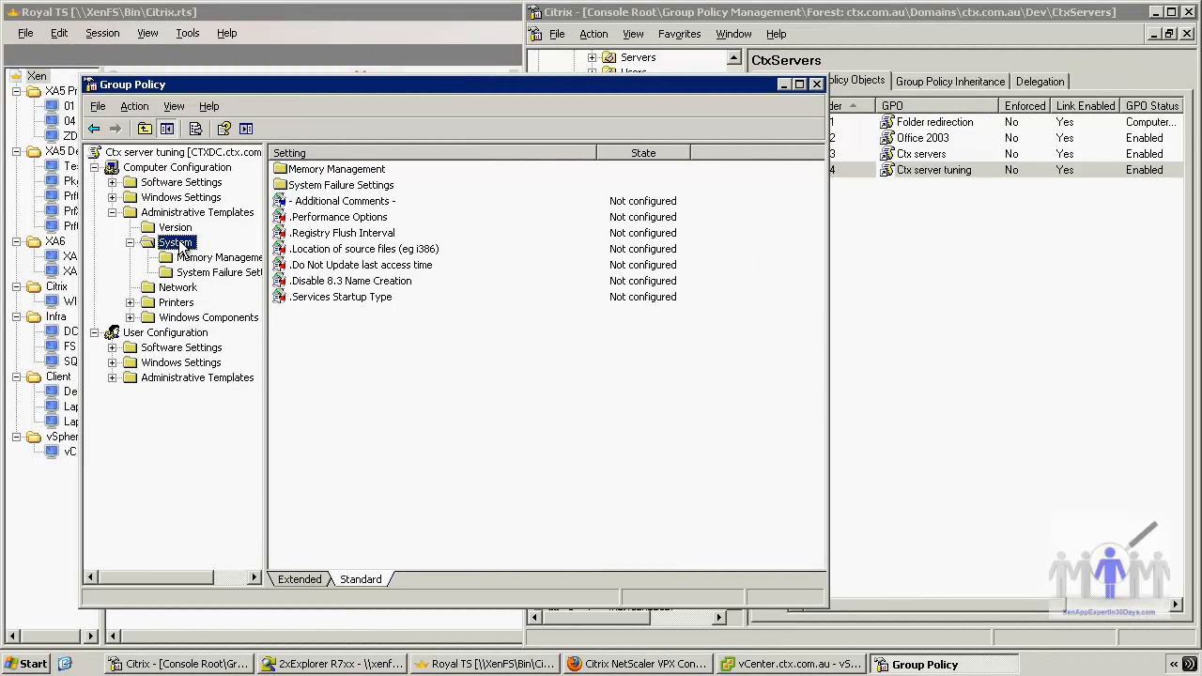
double_click(328, 220)
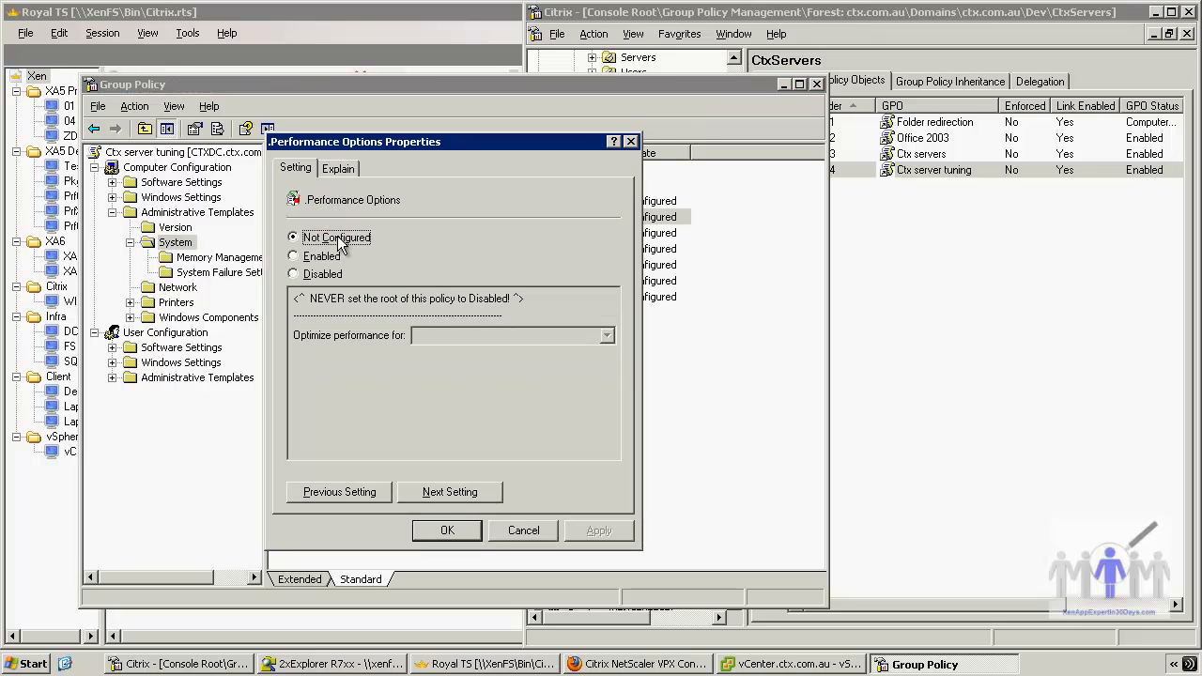
click(324, 258)
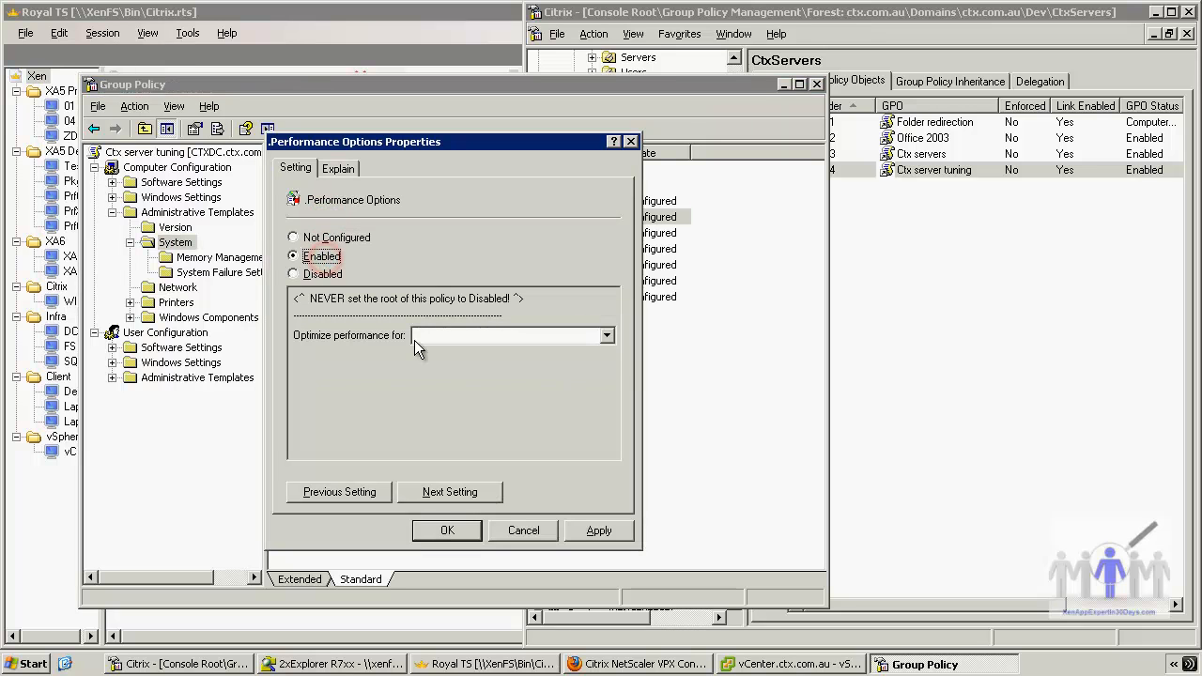
click(607, 338)
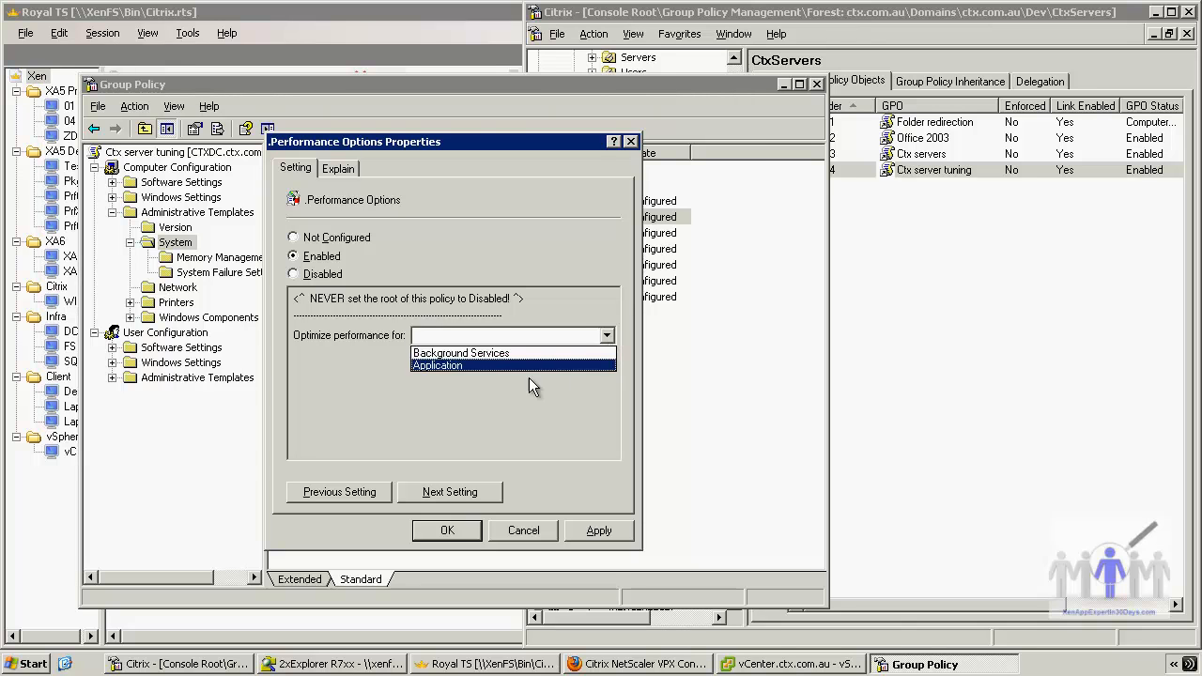
click(507, 365)
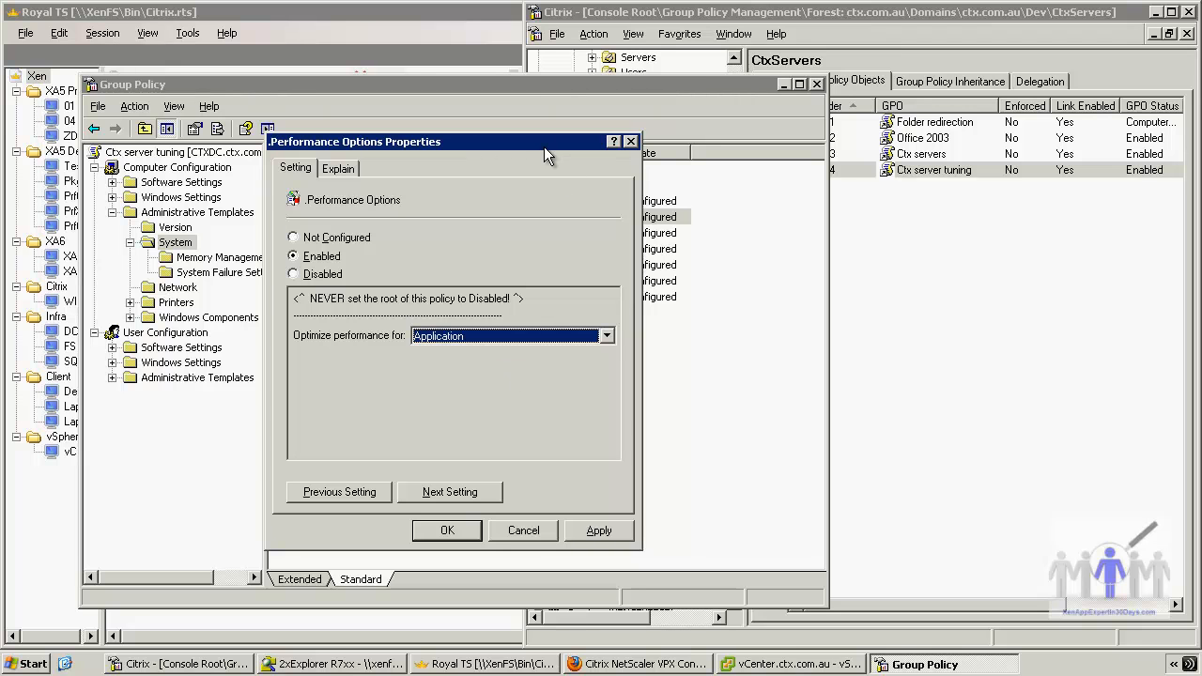
drag(537, 138, 1007, 112)
click(938, 469)
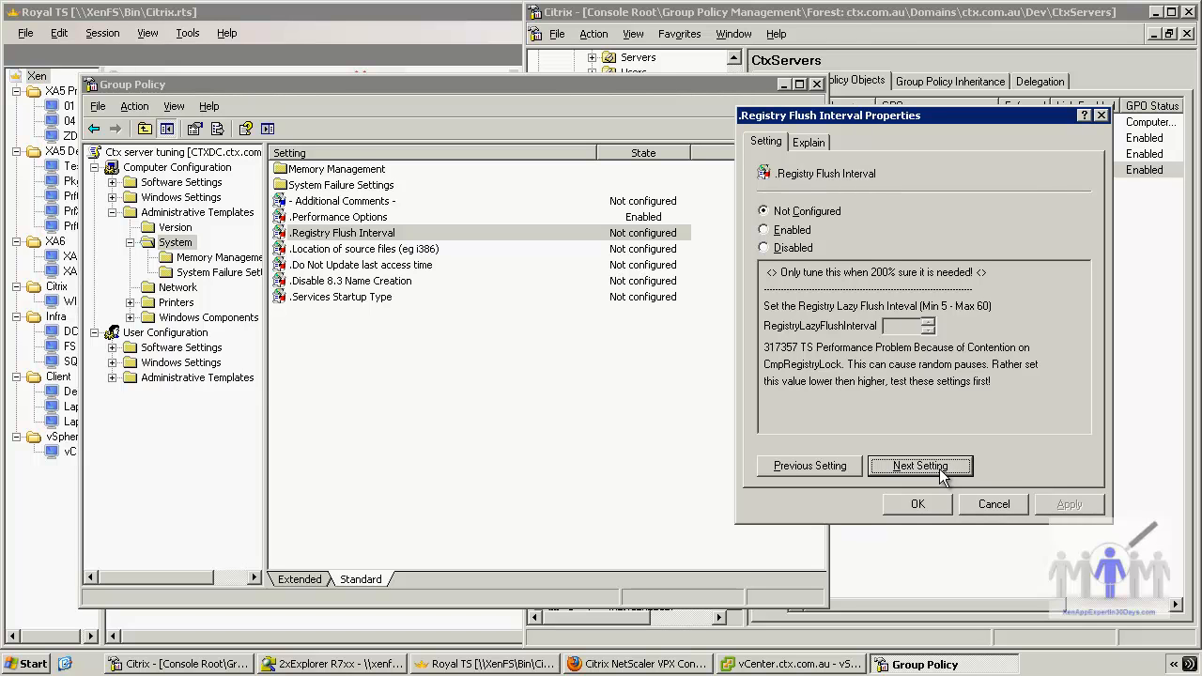
Step: Try enabling the Registry Flush Interval policy, return it to Not Configured, and continue to the following policy
click(805, 229)
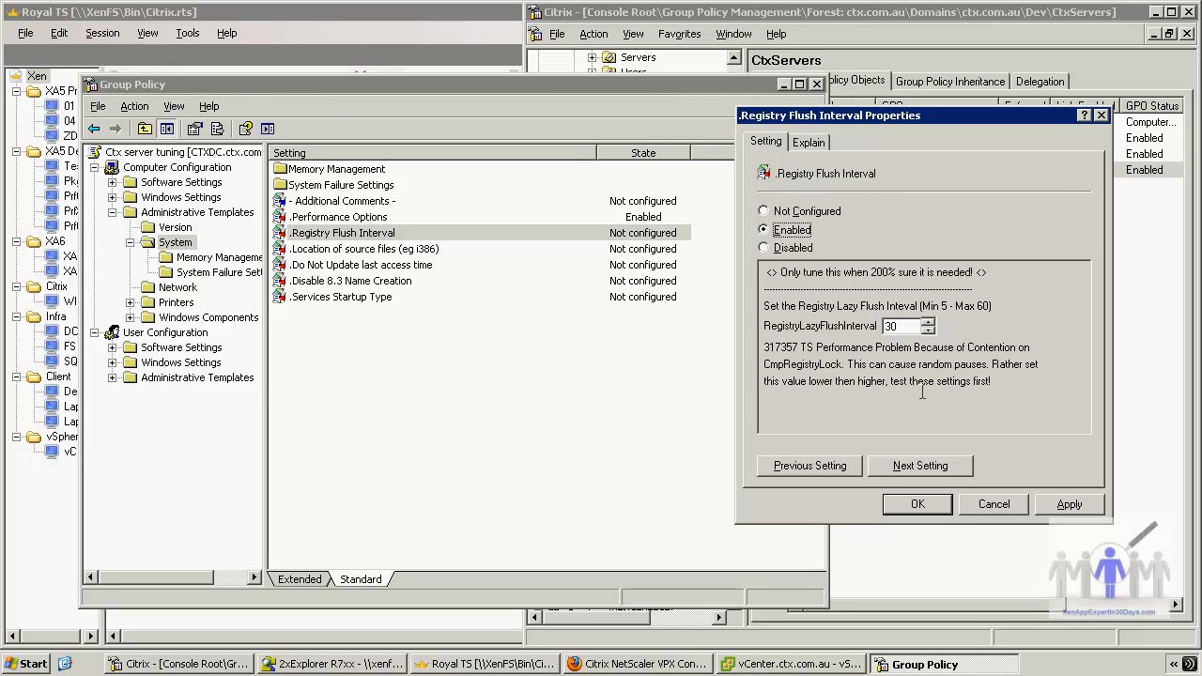
click(796, 213)
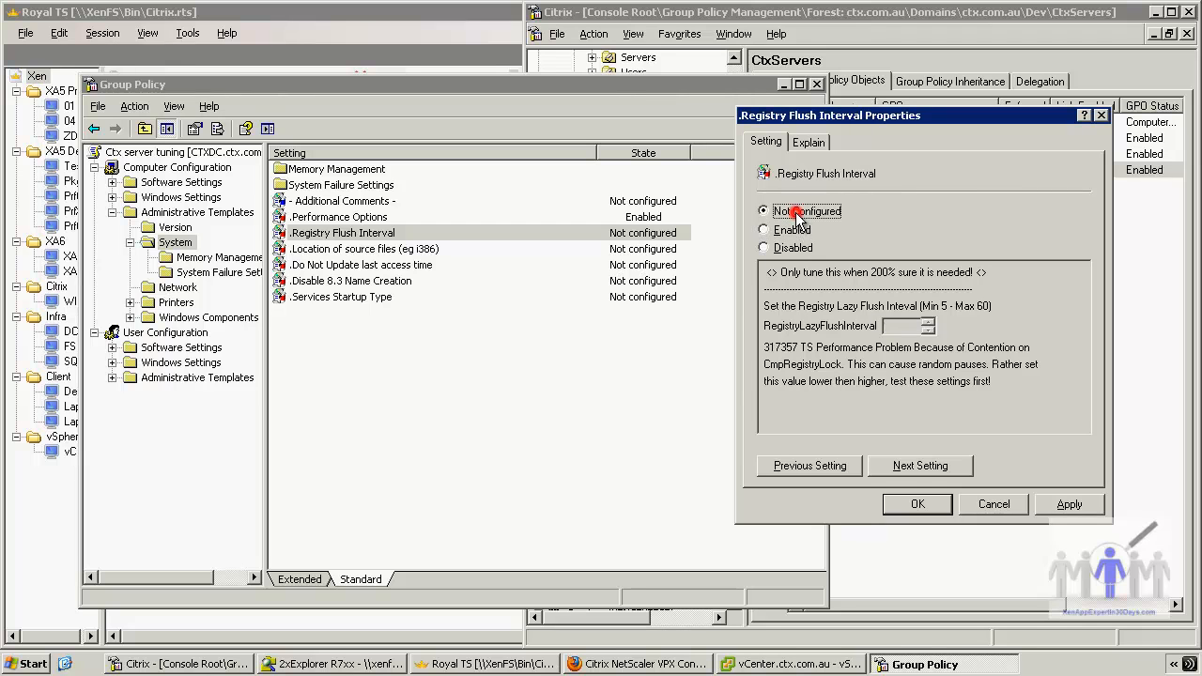
click(908, 465)
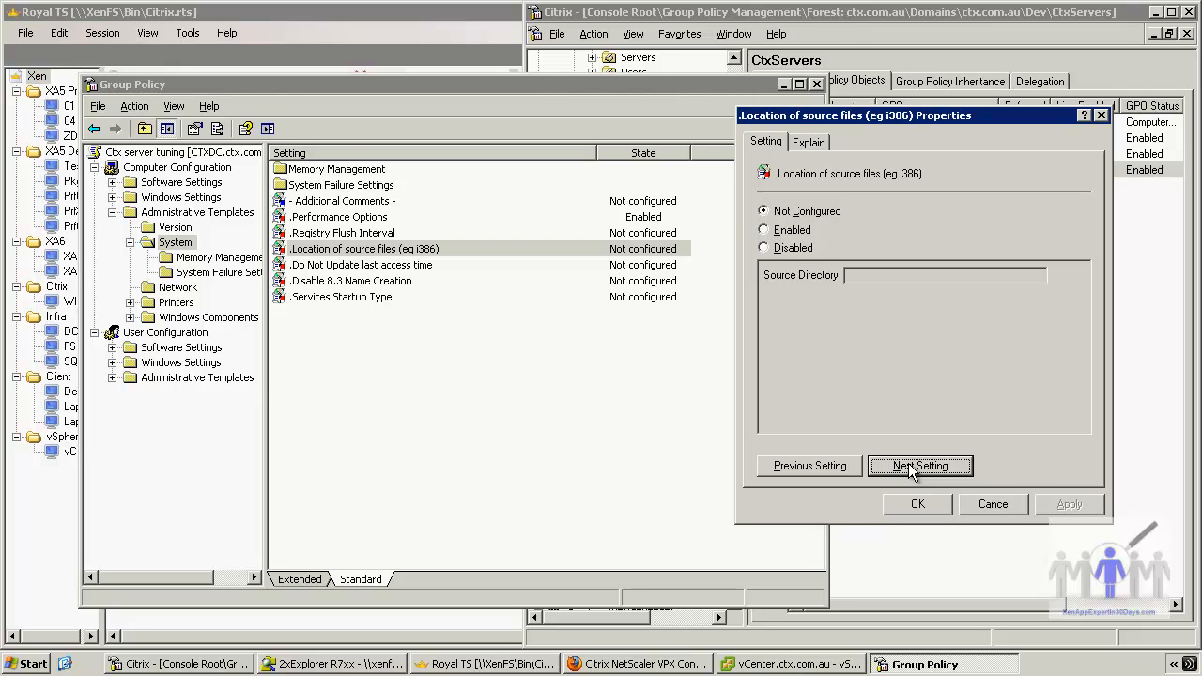
Step: Try enabling the source files location policy with source directory \\xenfs\i386, return it to Not Configured, and move on
click(796, 230)
click(872, 276)
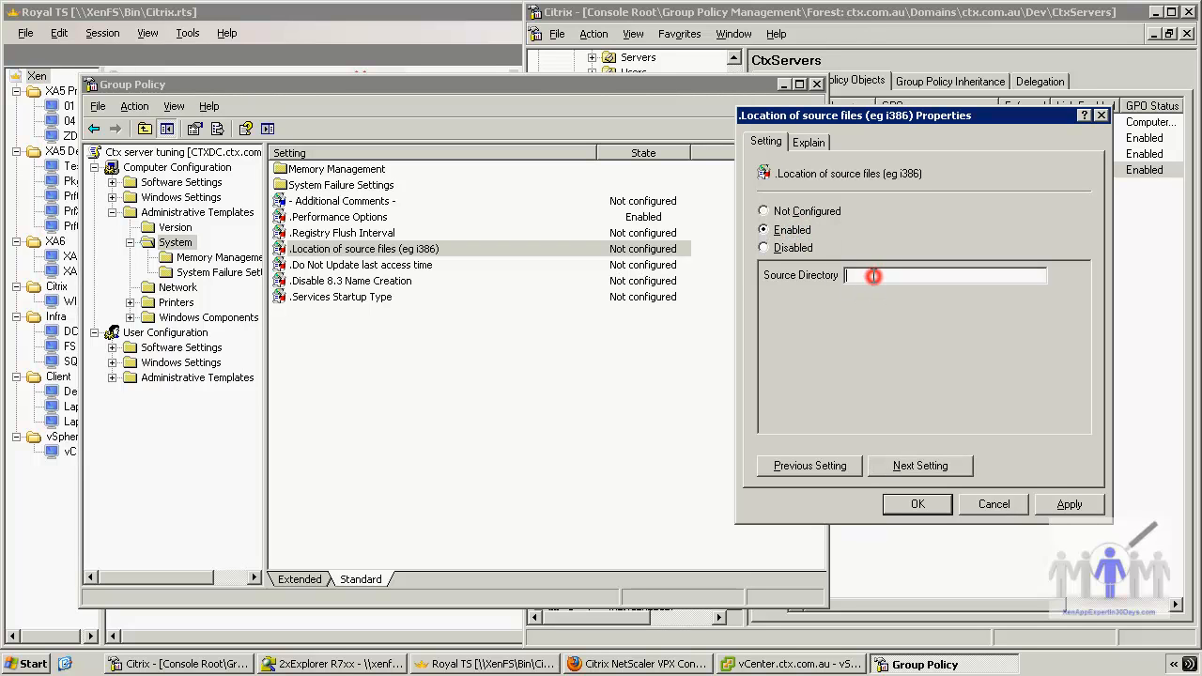
text(\\xenfs\i386)
click(809, 212)
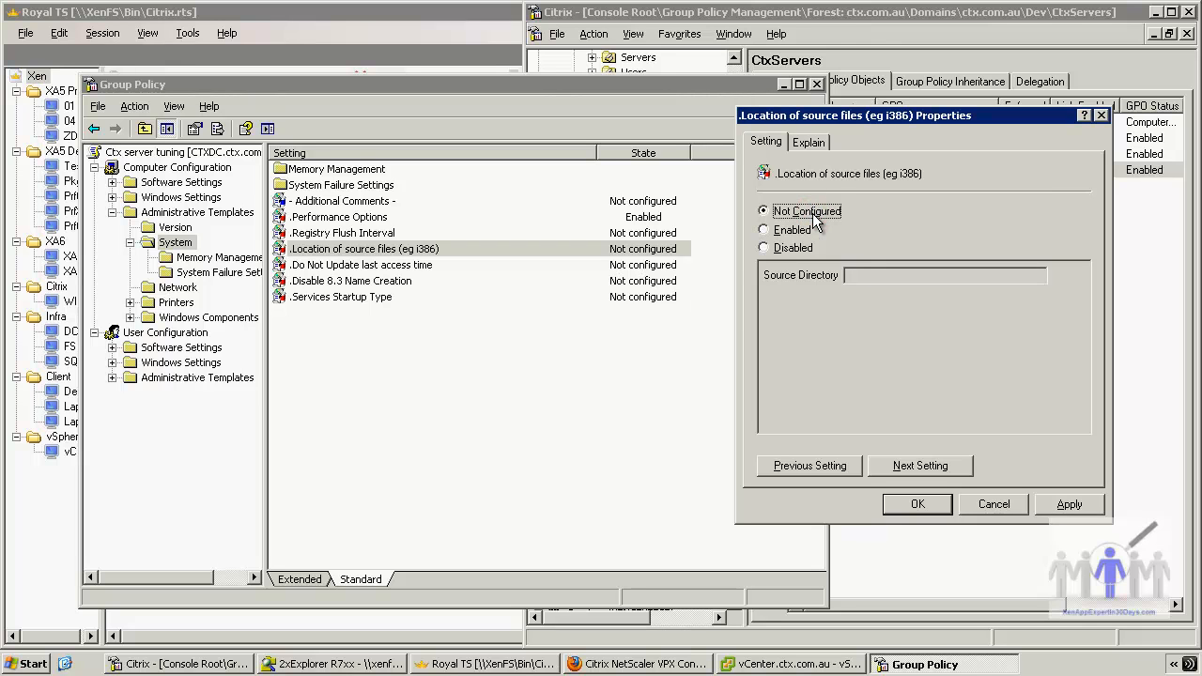
click(915, 466)
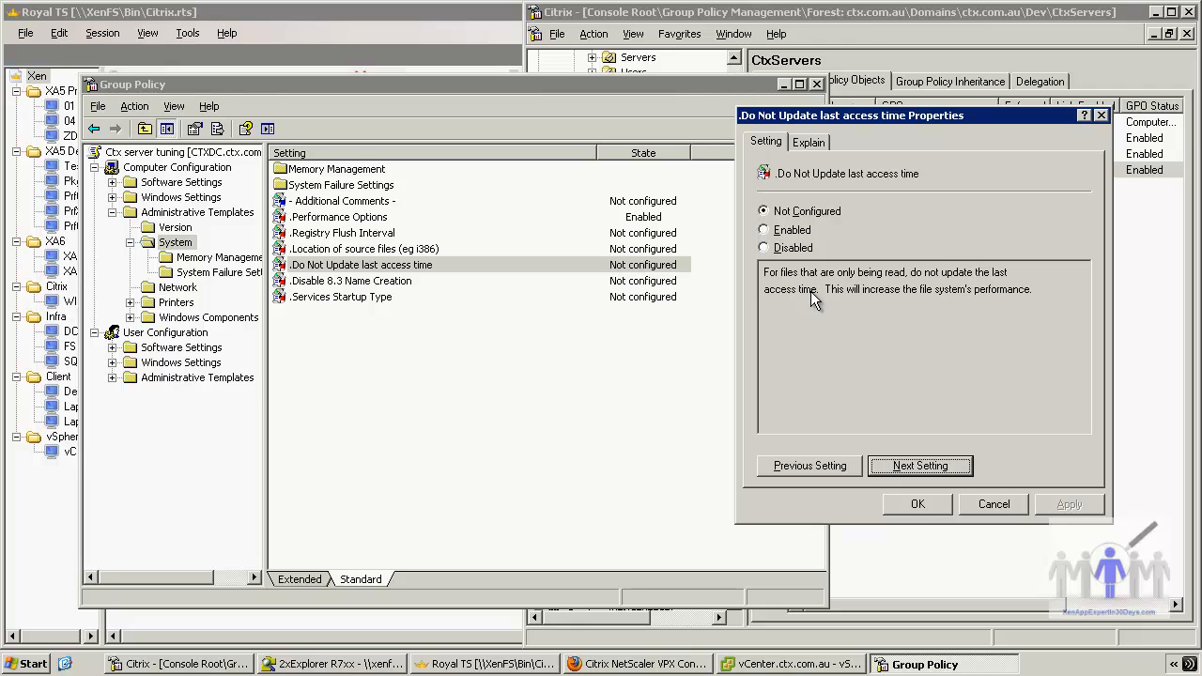
Step: Enable the Do Not Update last access time policy and set Disable 8.3 Name Creation to Disabled
click(799, 235)
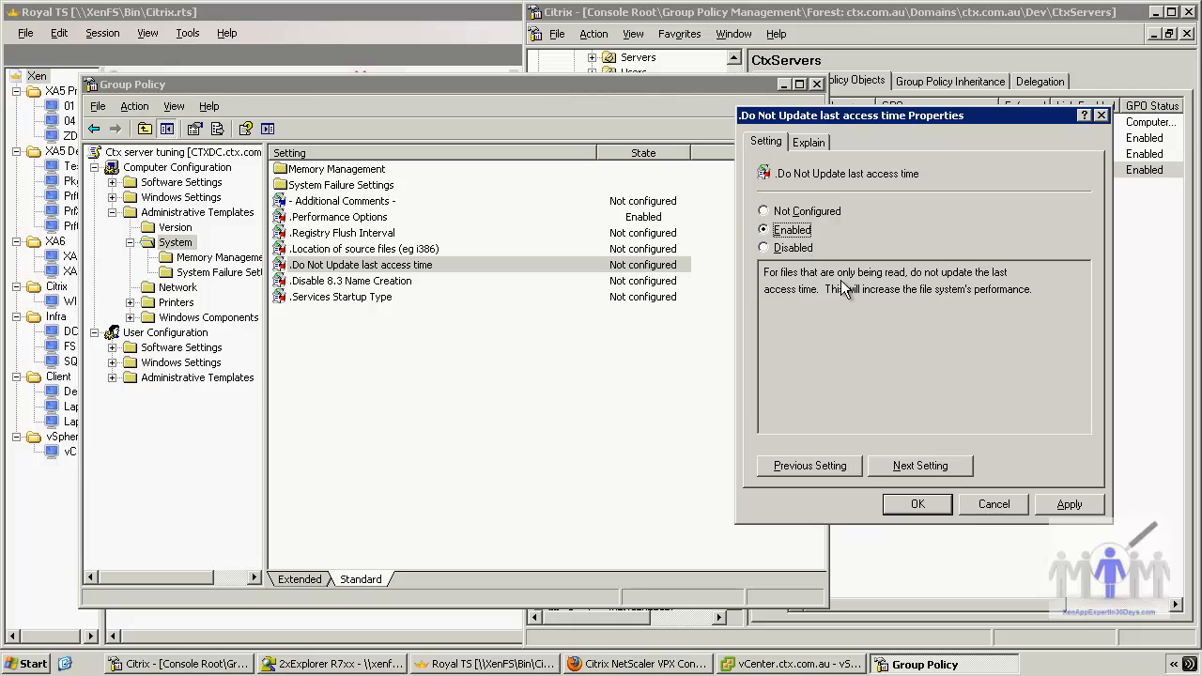
click(939, 471)
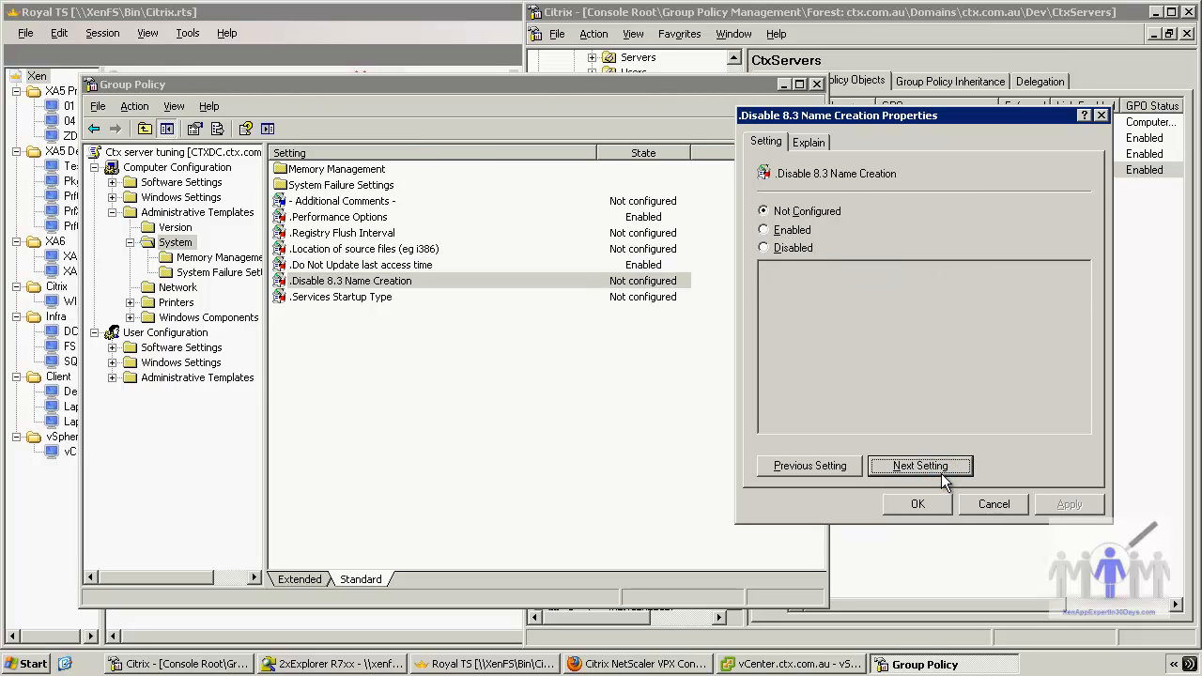
click(795, 231)
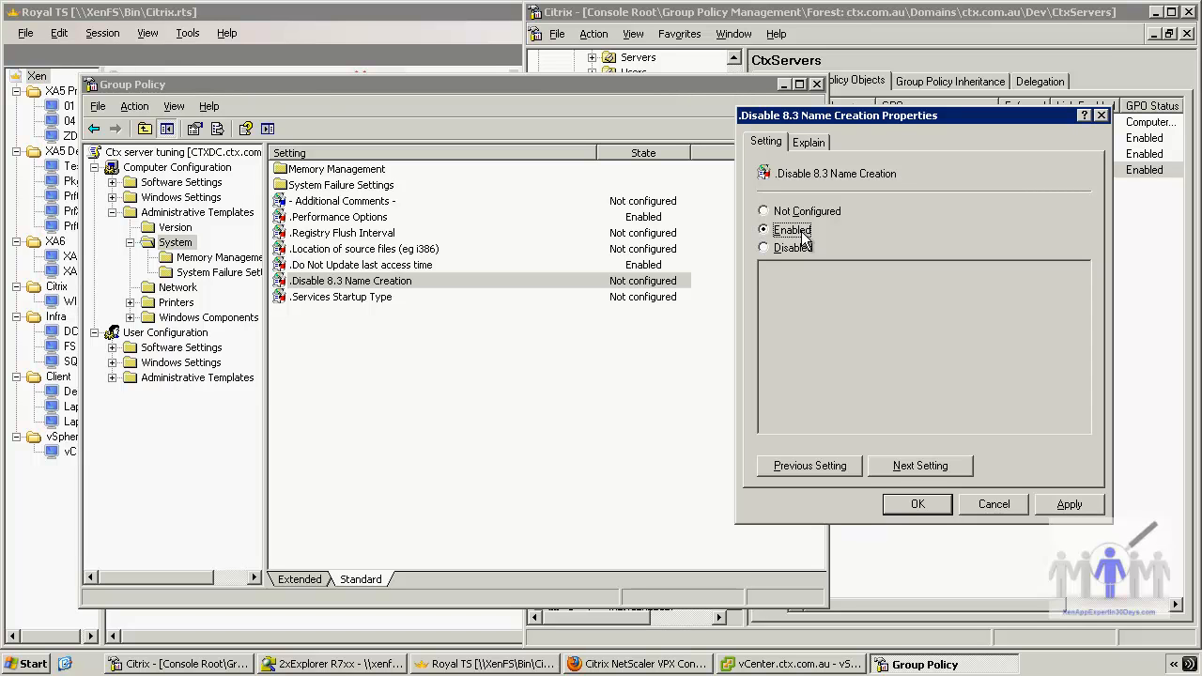
click(795, 248)
click(922, 465)
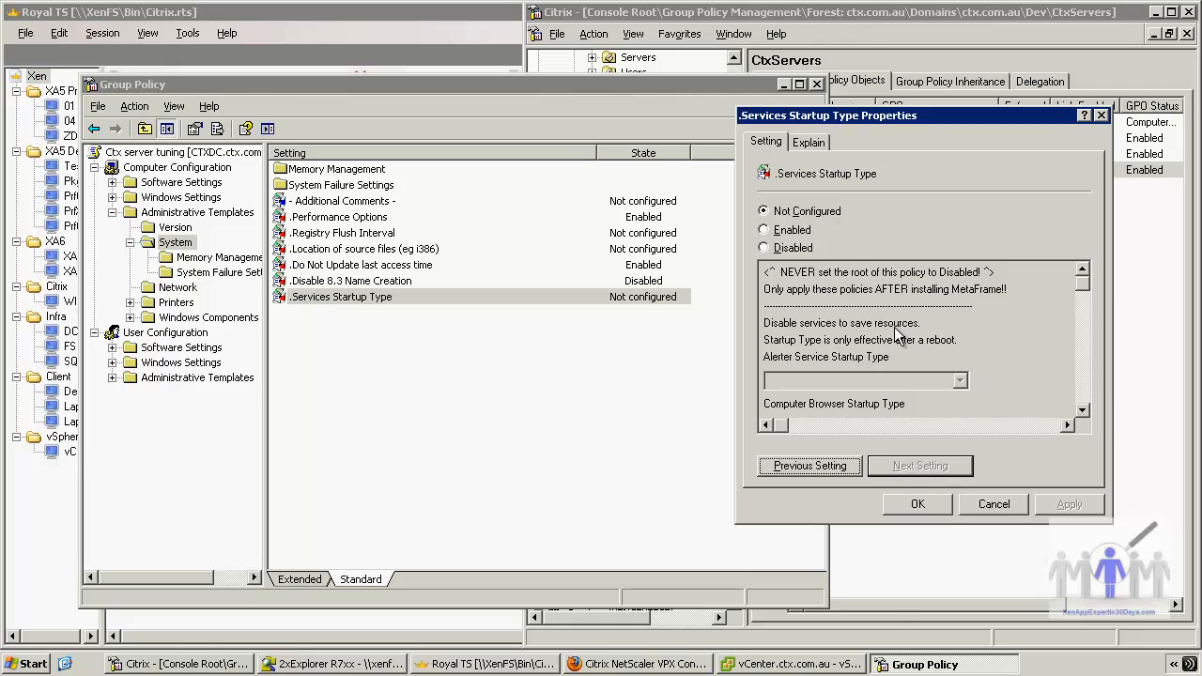
Step: Enable the Services Startup Type policy and set the Alerter and Computer Browser services to Disabled
click(811, 230)
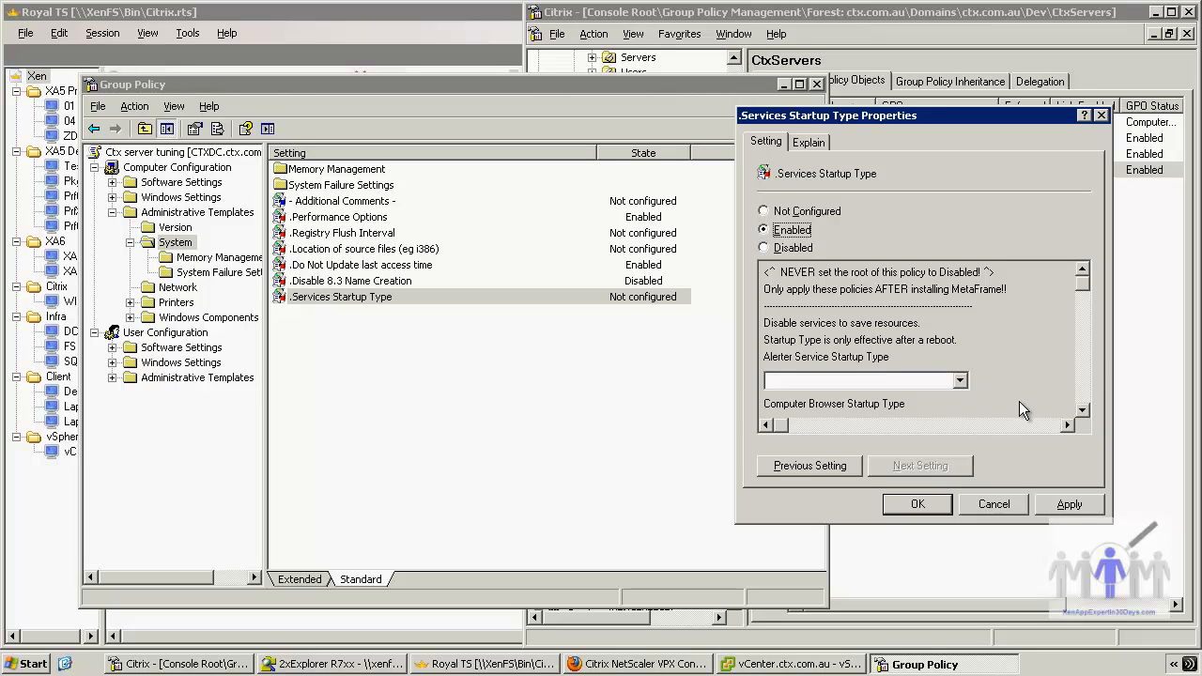
click(1081, 411)
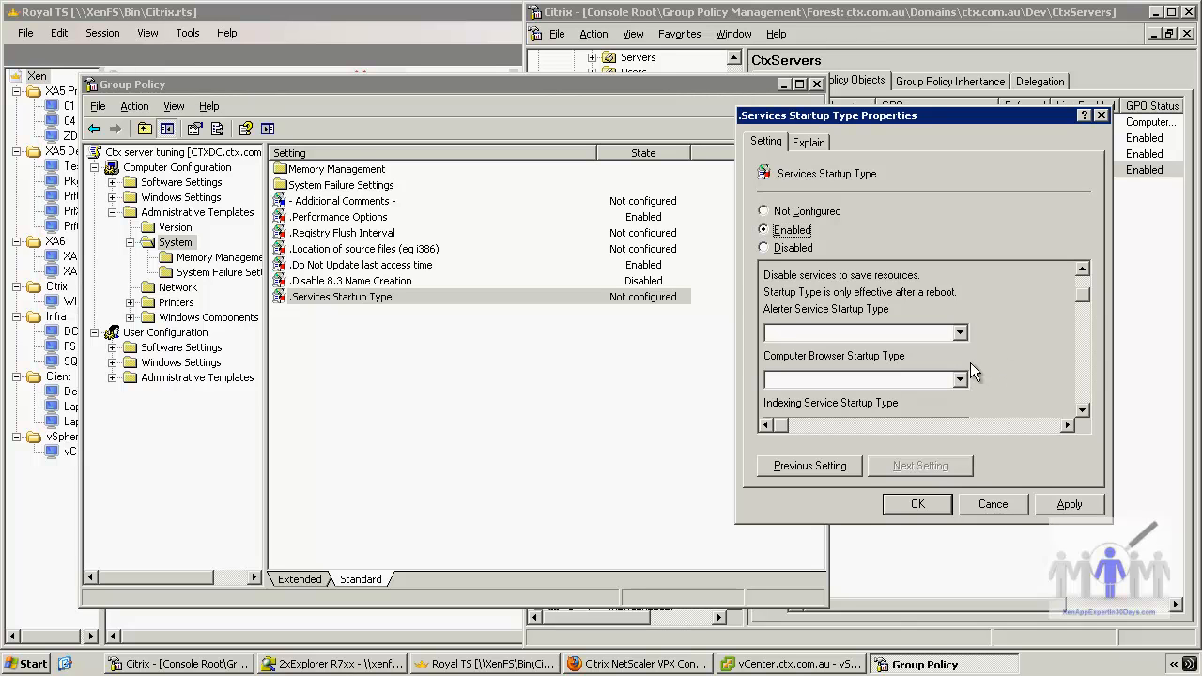
click(960, 335)
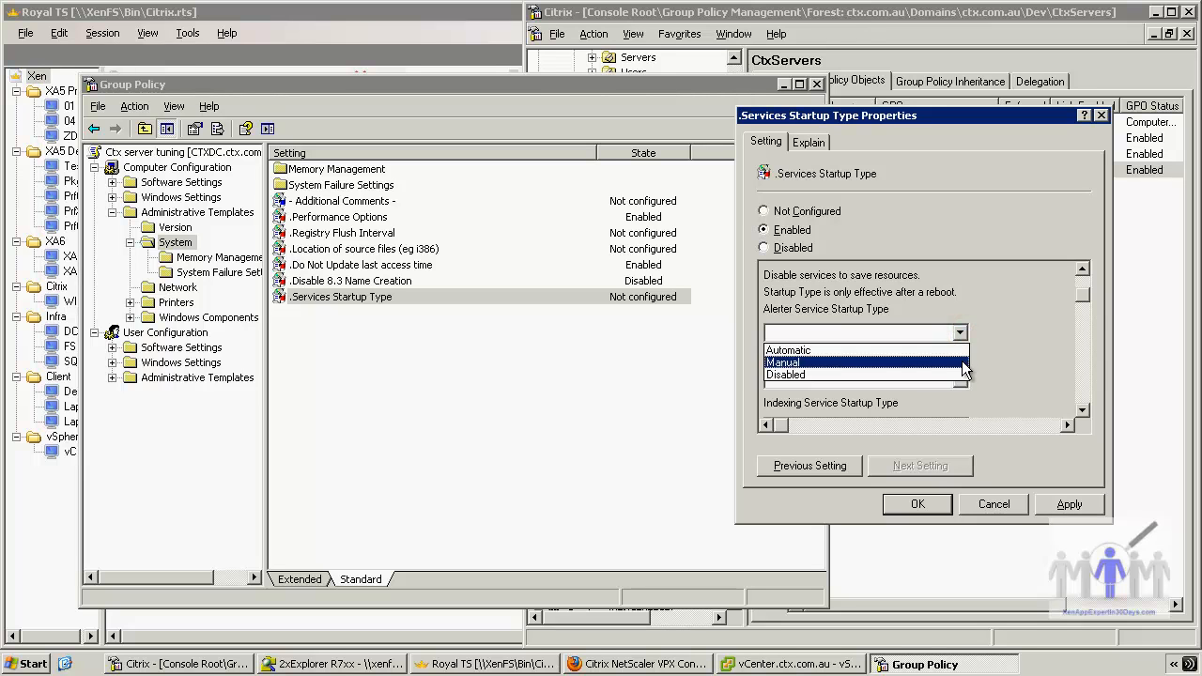
click(962, 375)
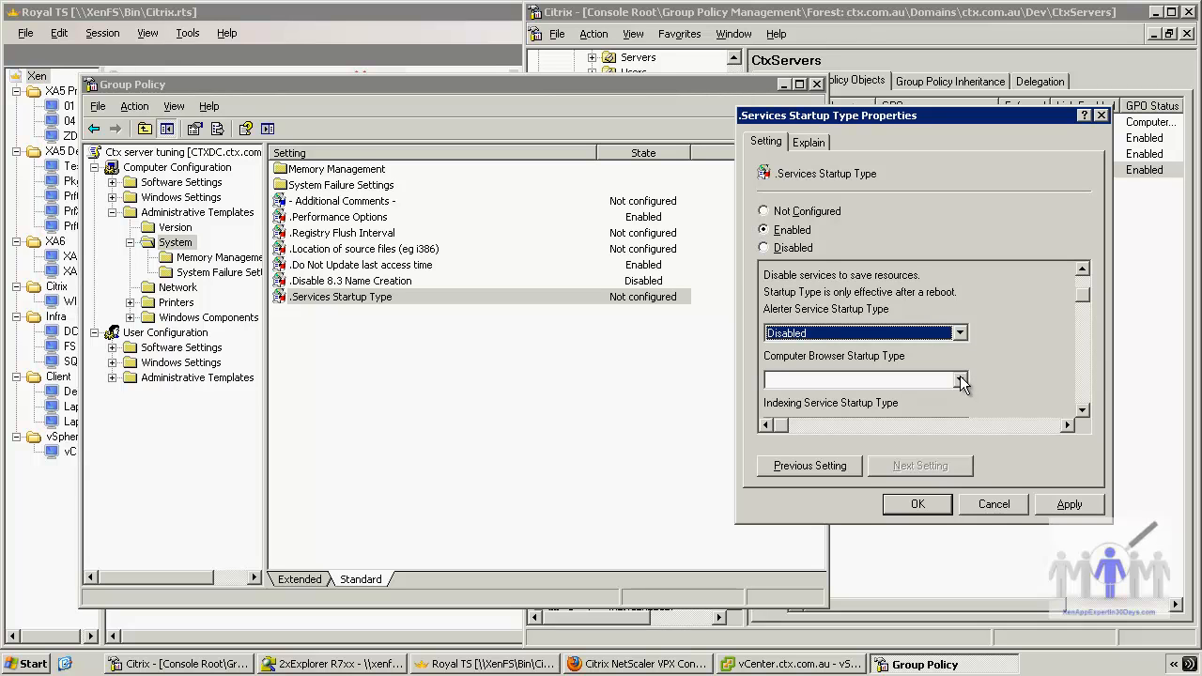
click(959, 380)
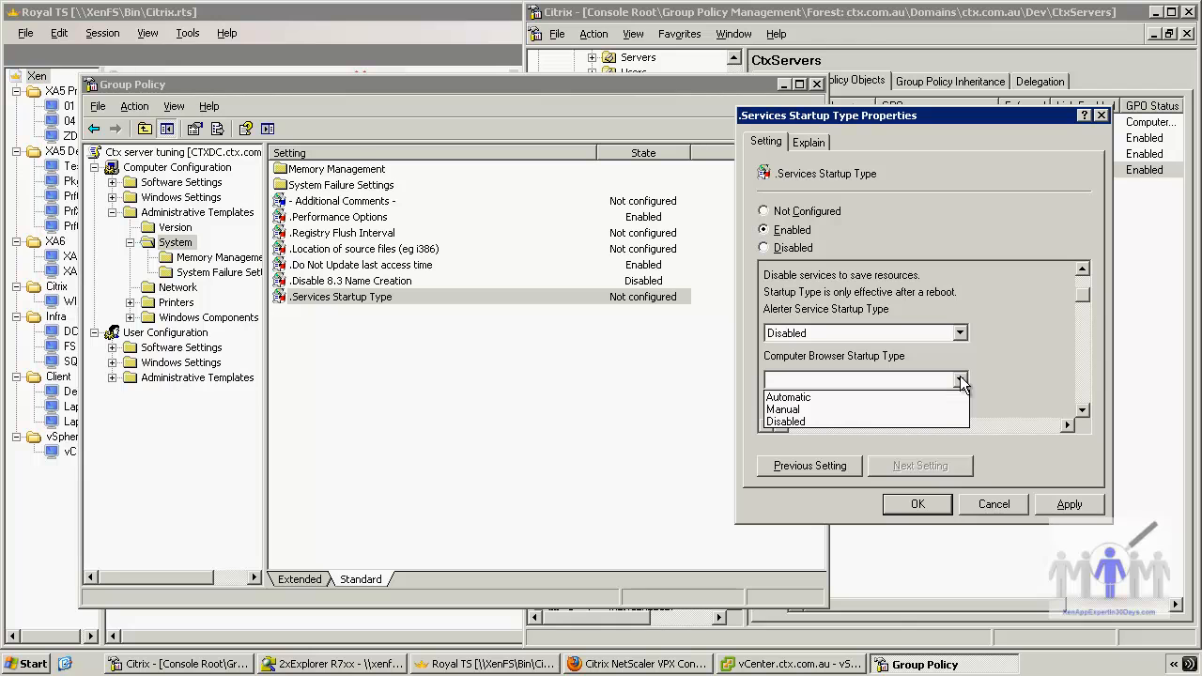
click(872, 421)
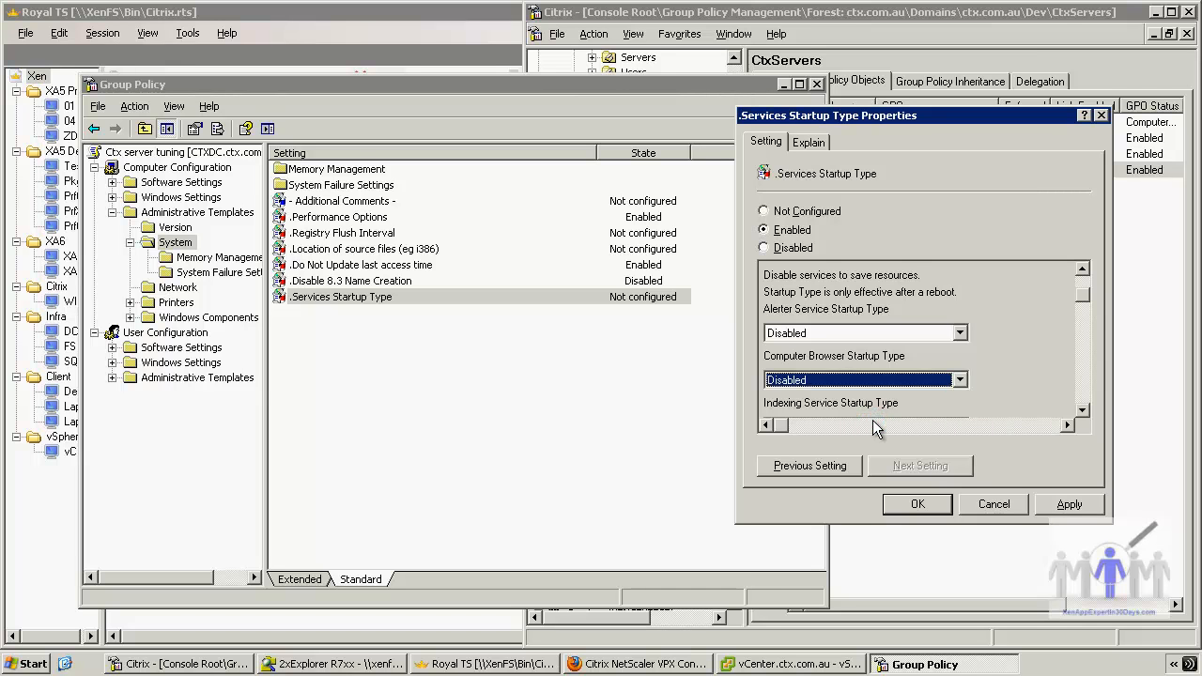
Step: Set the Indexing Service and DHCP Service startup types to Disabled
click(1087, 393)
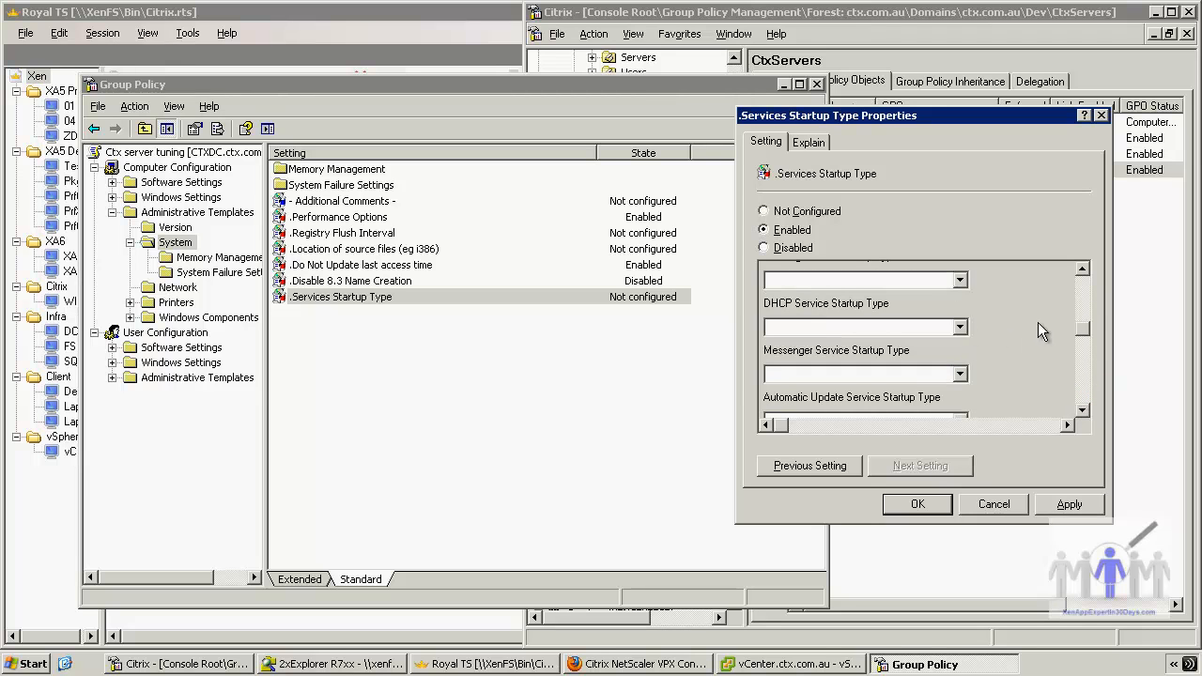
click(1082, 270)
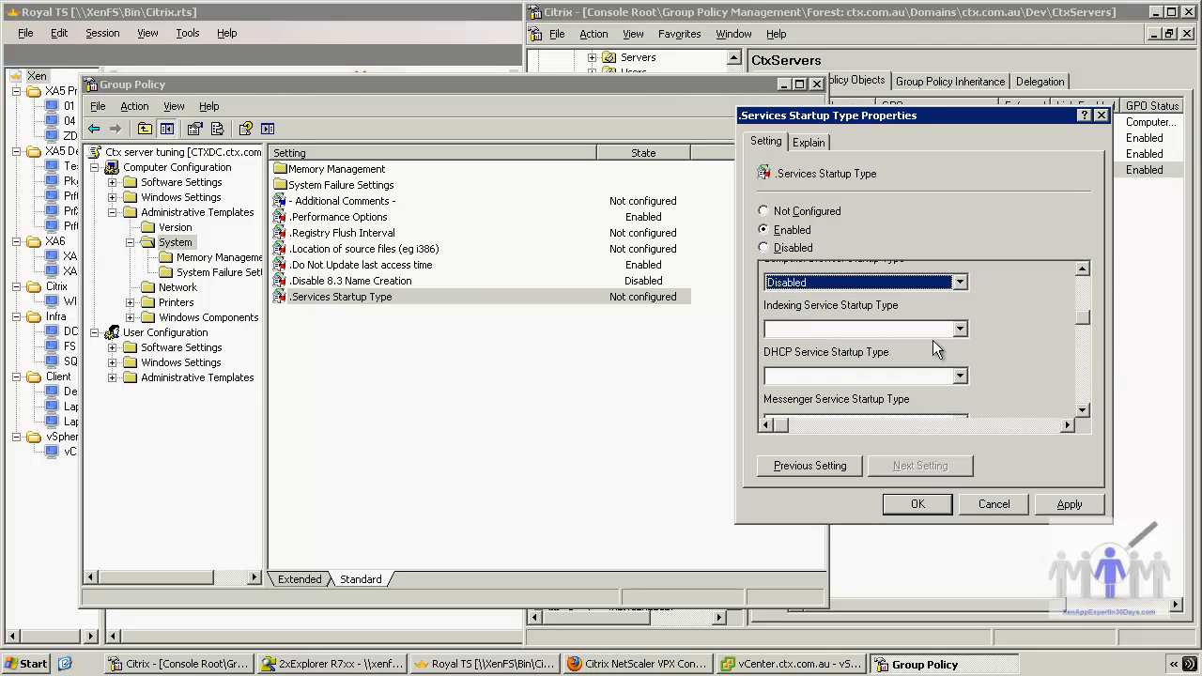
click(960, 329)
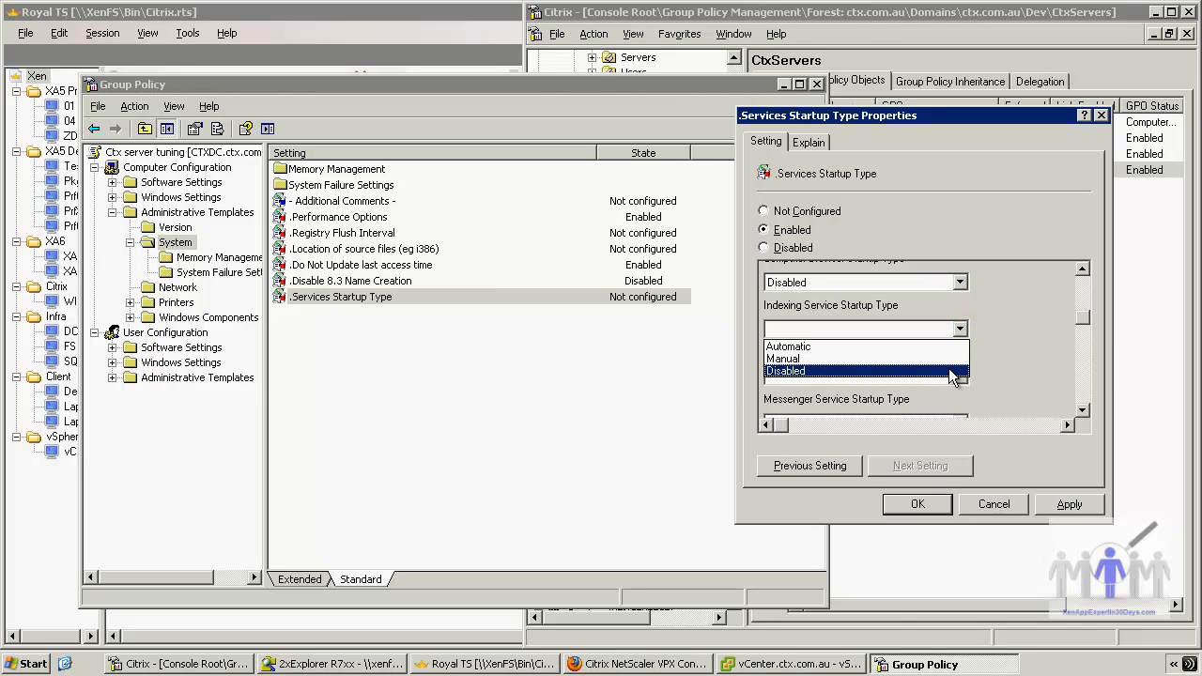
click(953, 371)
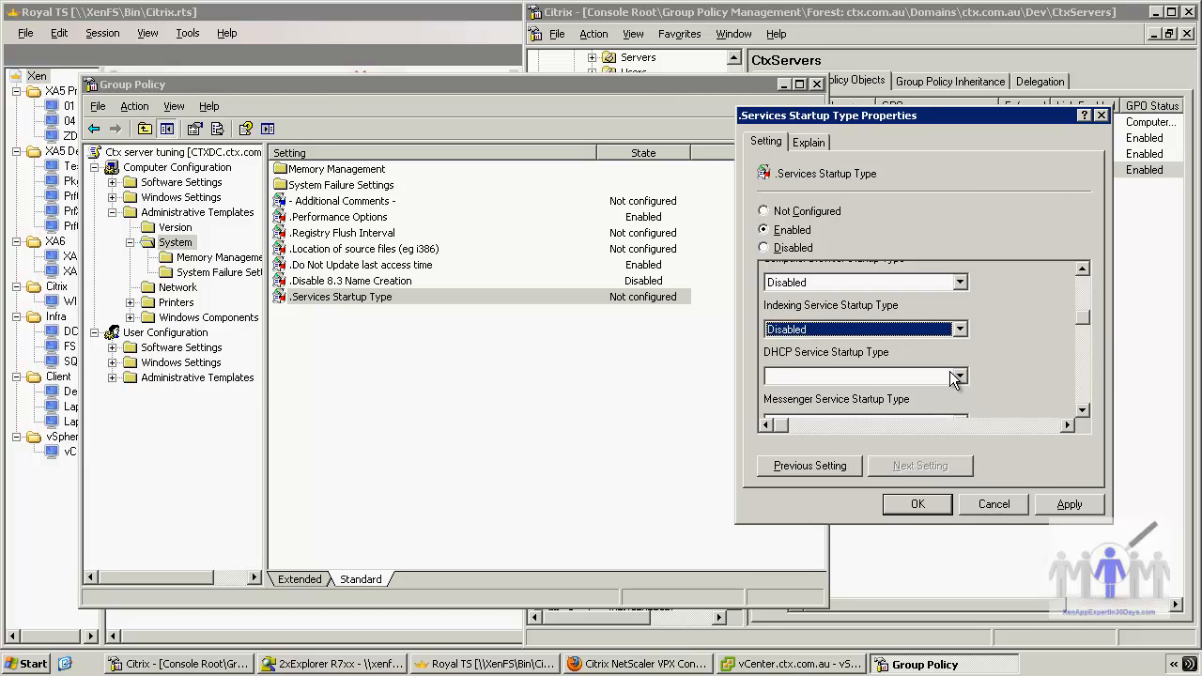
click(959, 377)
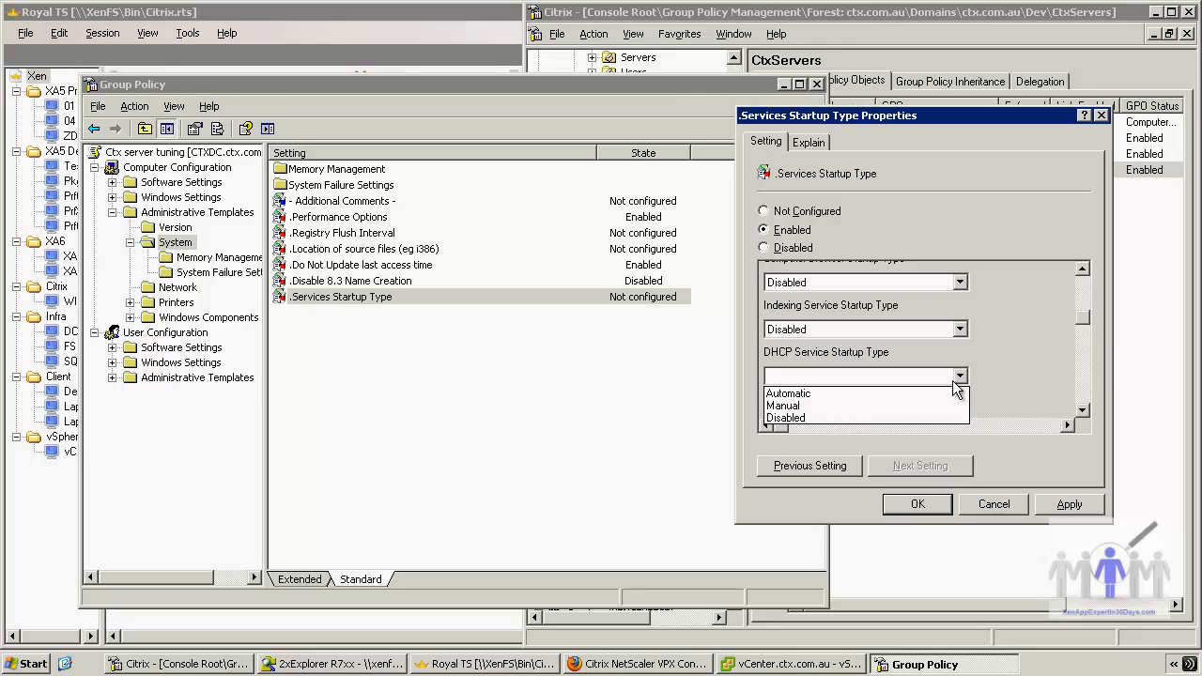
click(924, 417)
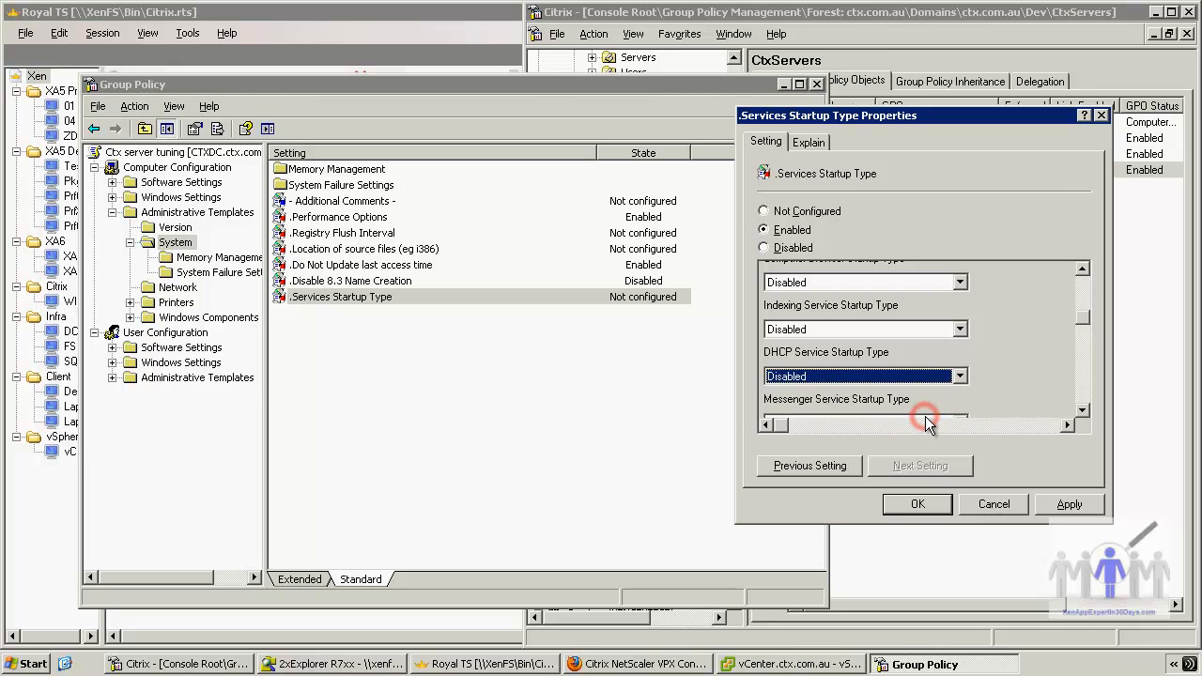
Step: Set the Messenger Service startup type to Automatic
click(1083, 413)
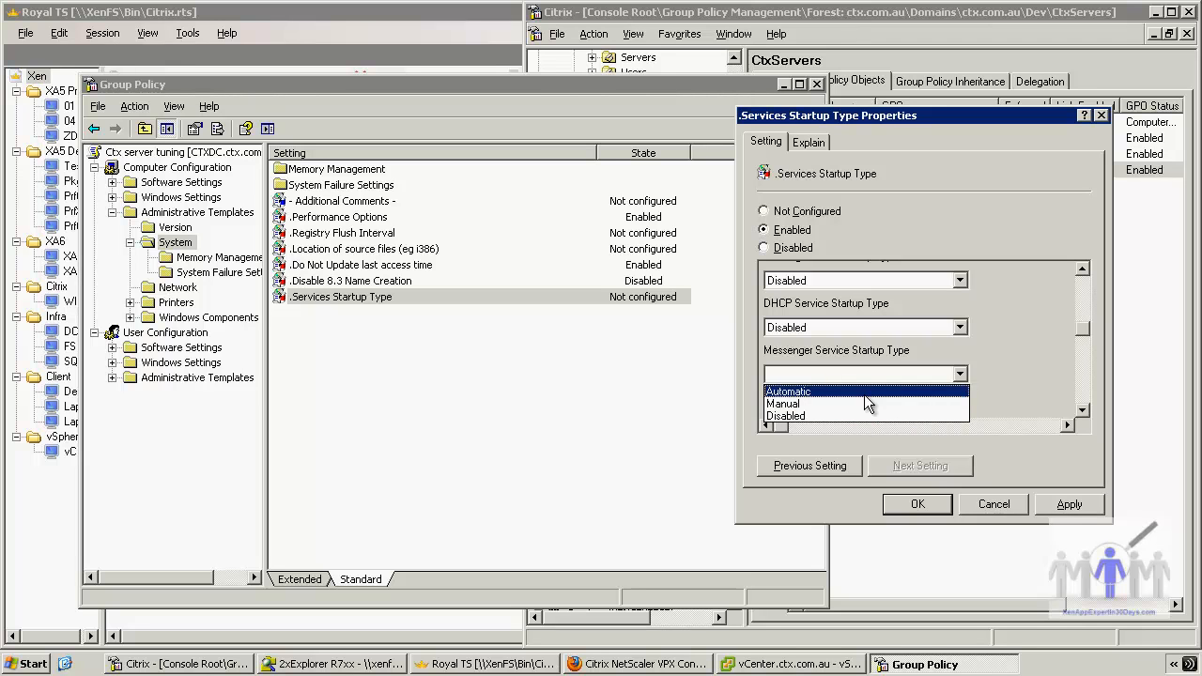
click(1044, 356)
click(958, 374)
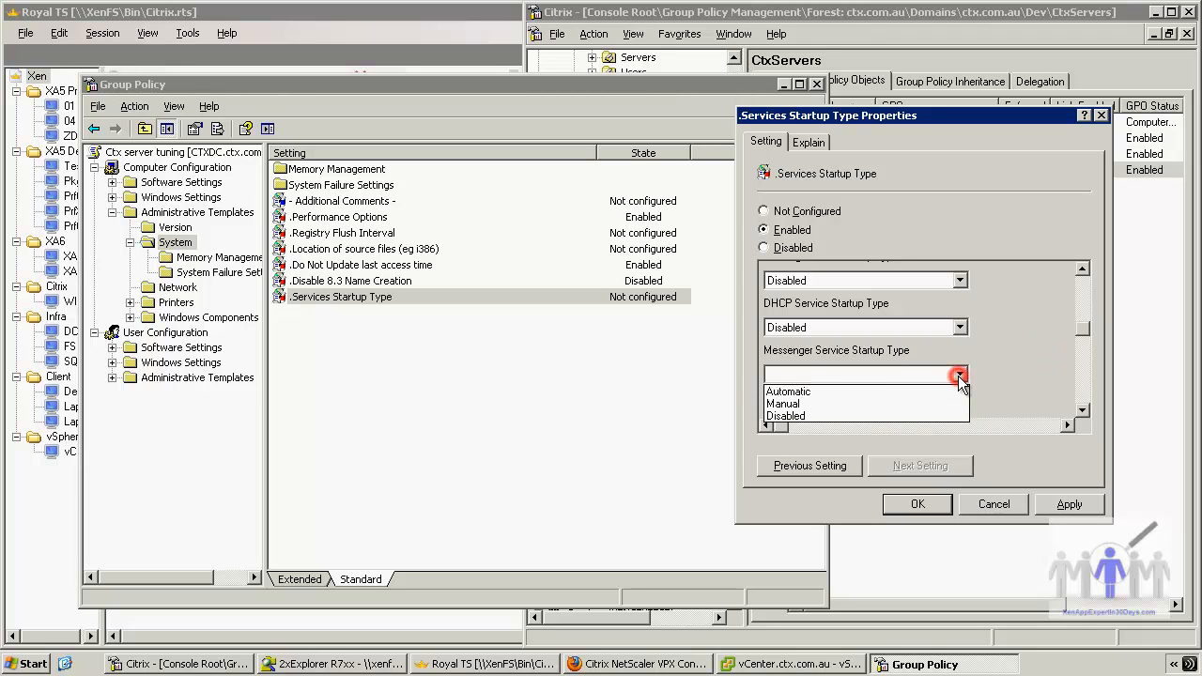
click(828, 391)
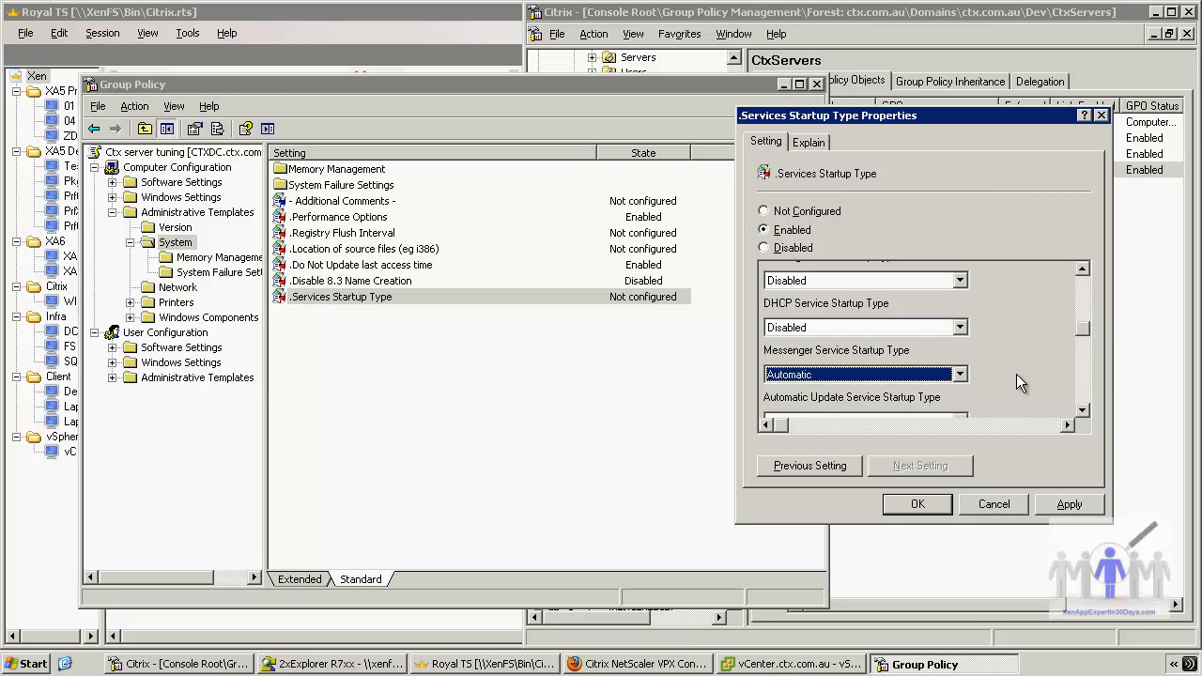
Step: Set the Automatic Update Service startup type to Disabled and the Run As Service startup type to Manual
click(1082, 412)
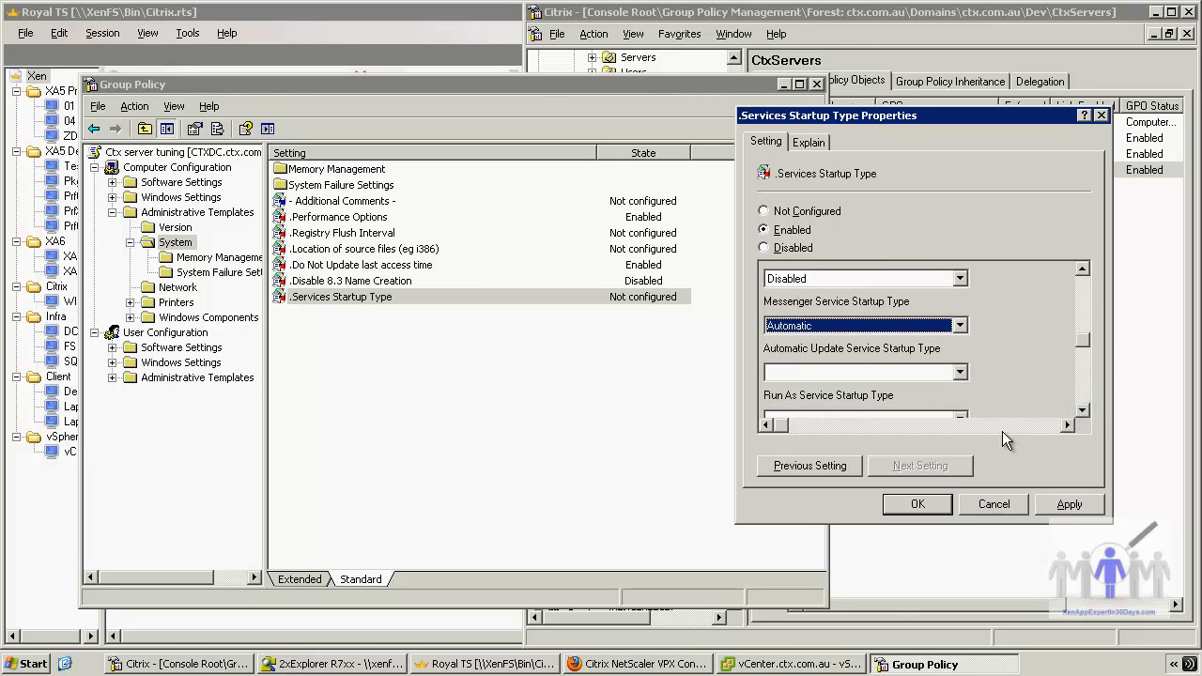
click(959, 373)
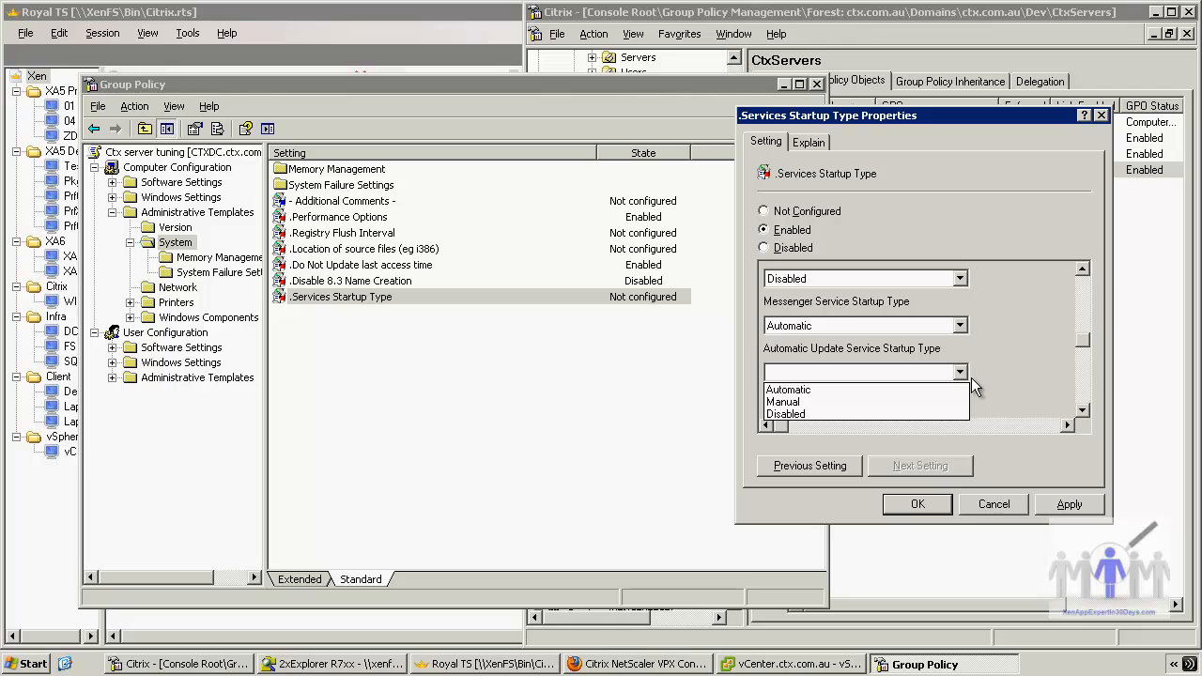
click(911, 414)
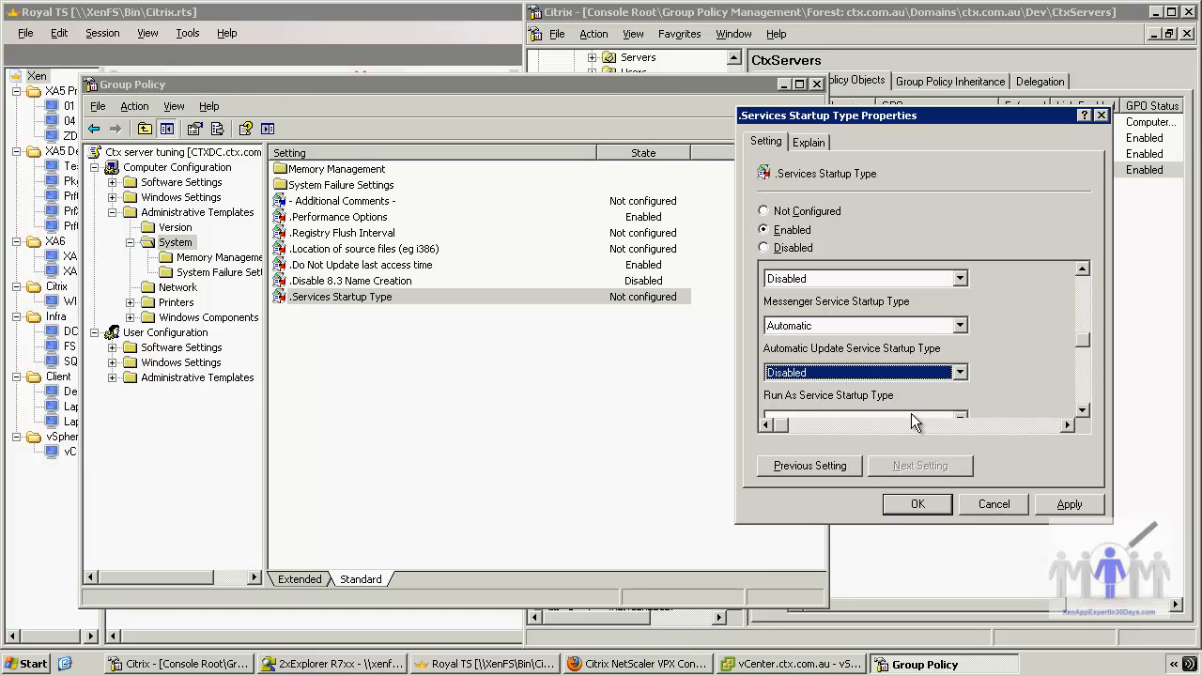
click(1082, 414)
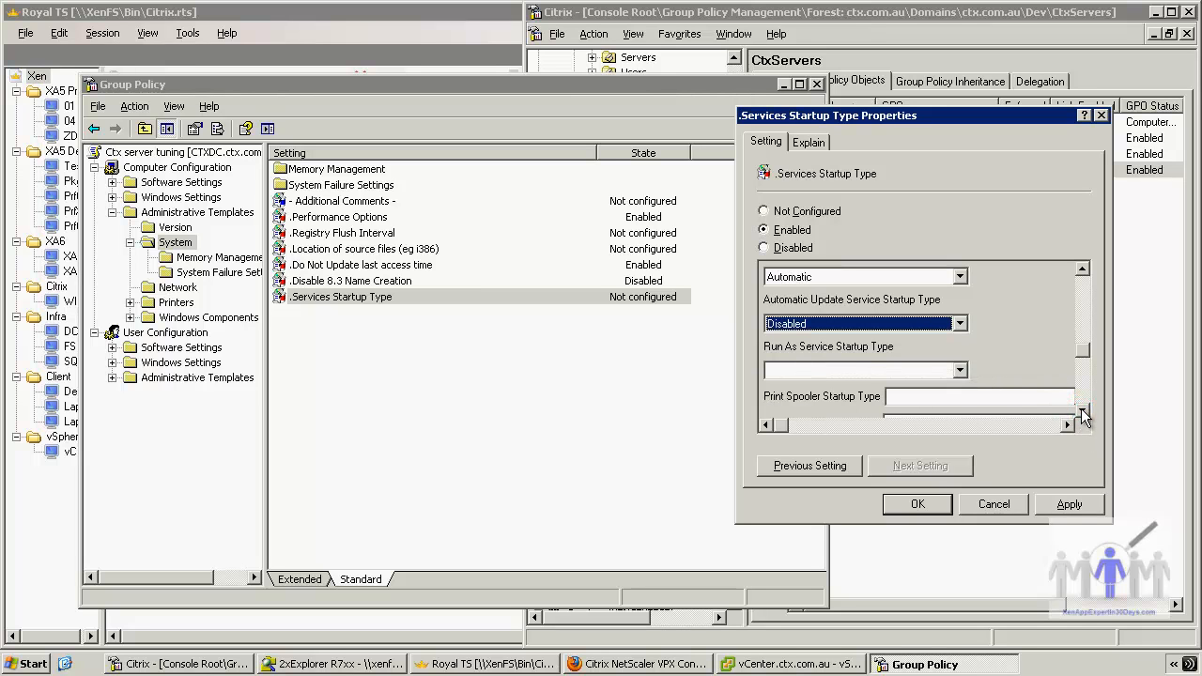
click(961, 371)
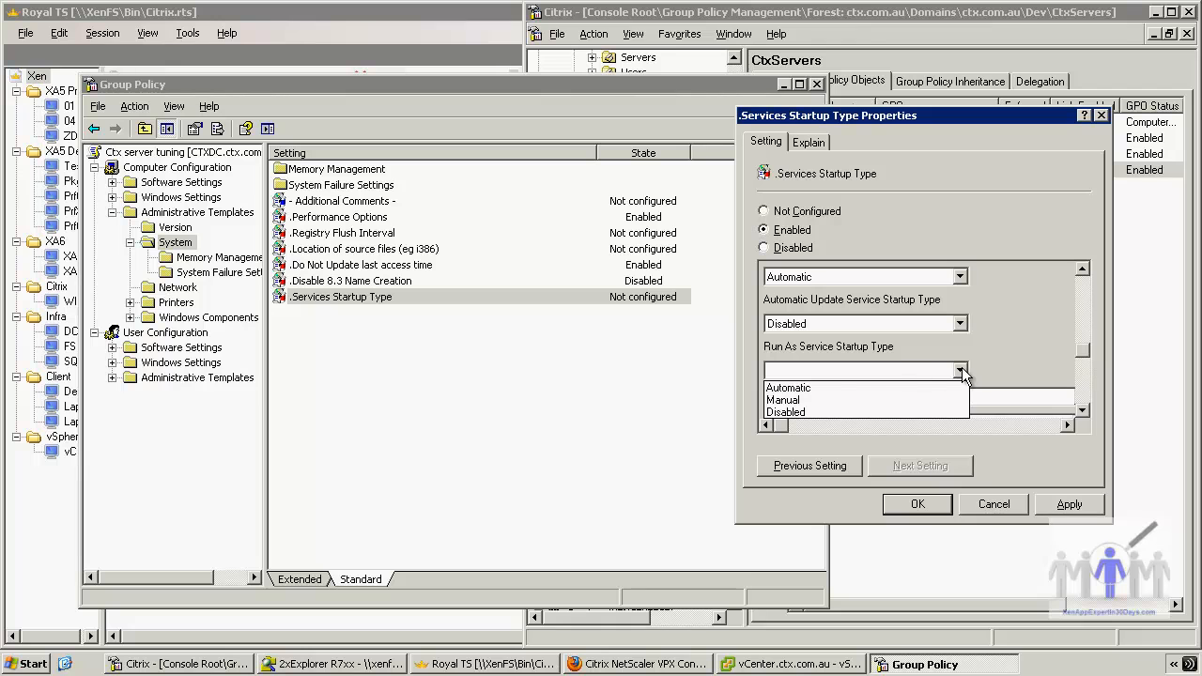
click(807, 400)
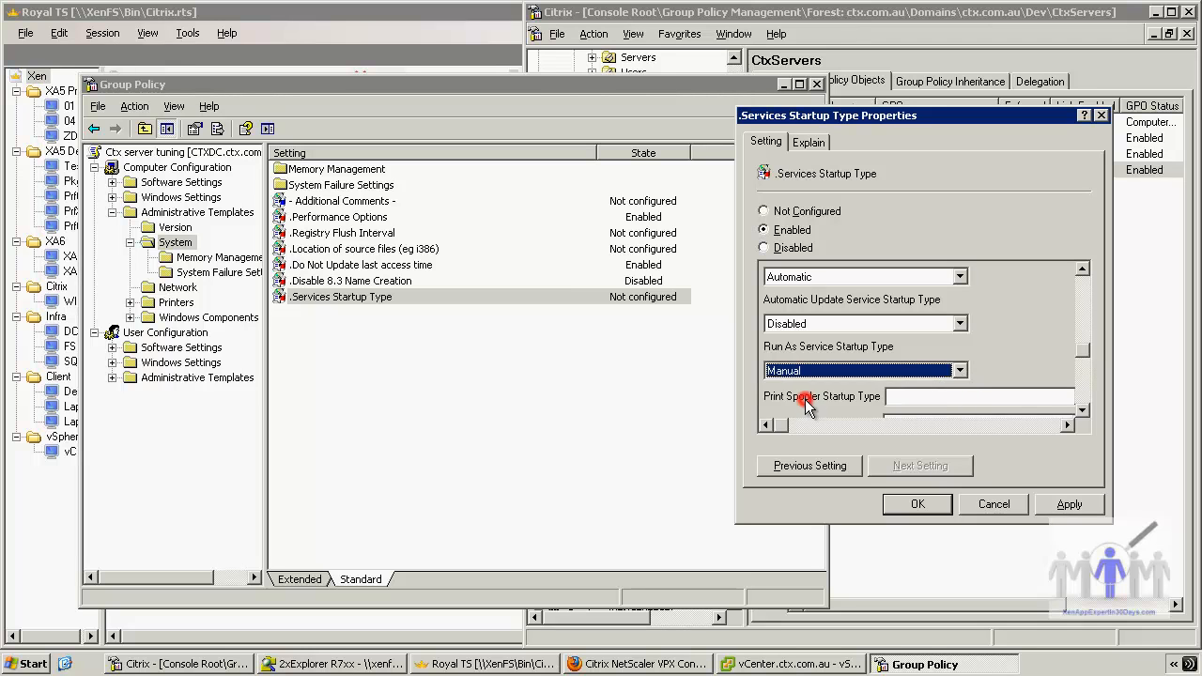
Step: Set the Print Spooler and IMA Service startup types to Automatic
click(1081, 411)
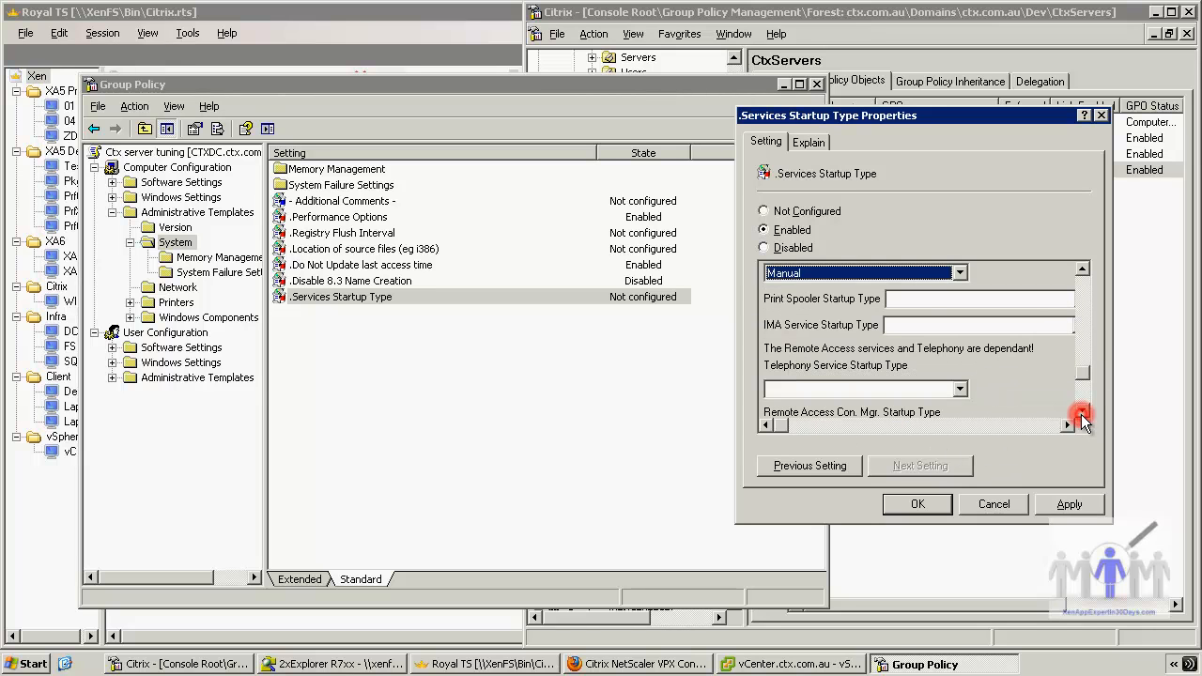
click(1016, 306)
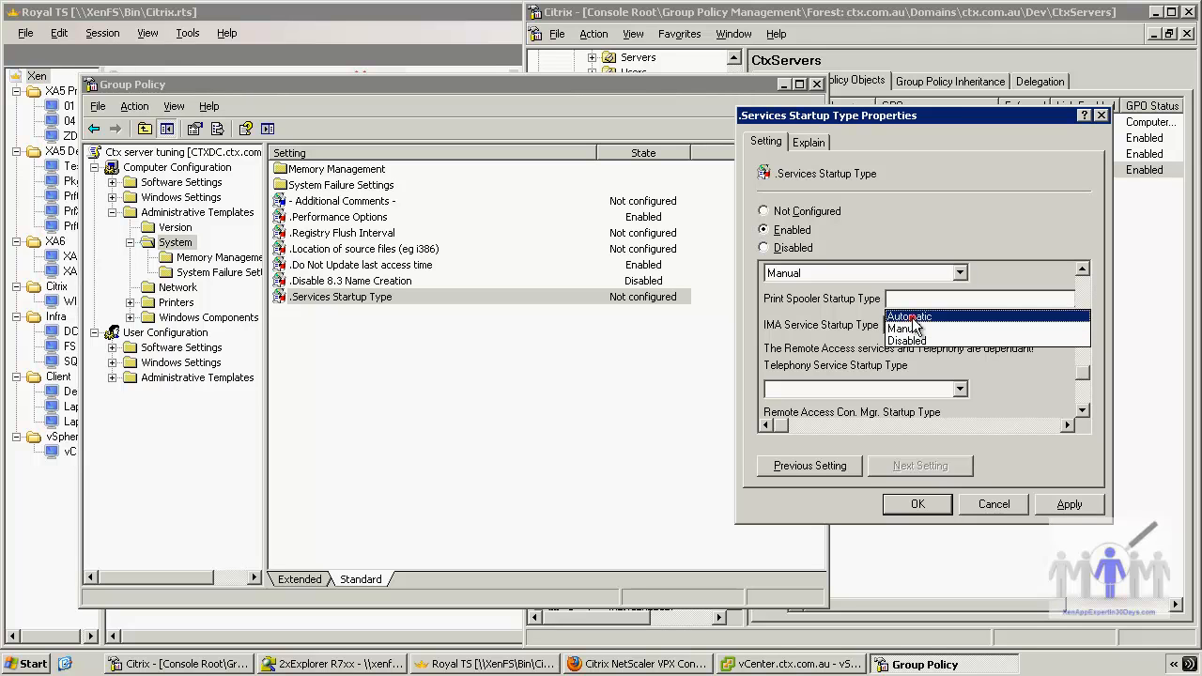
click(908, 317)
click(923, 325)
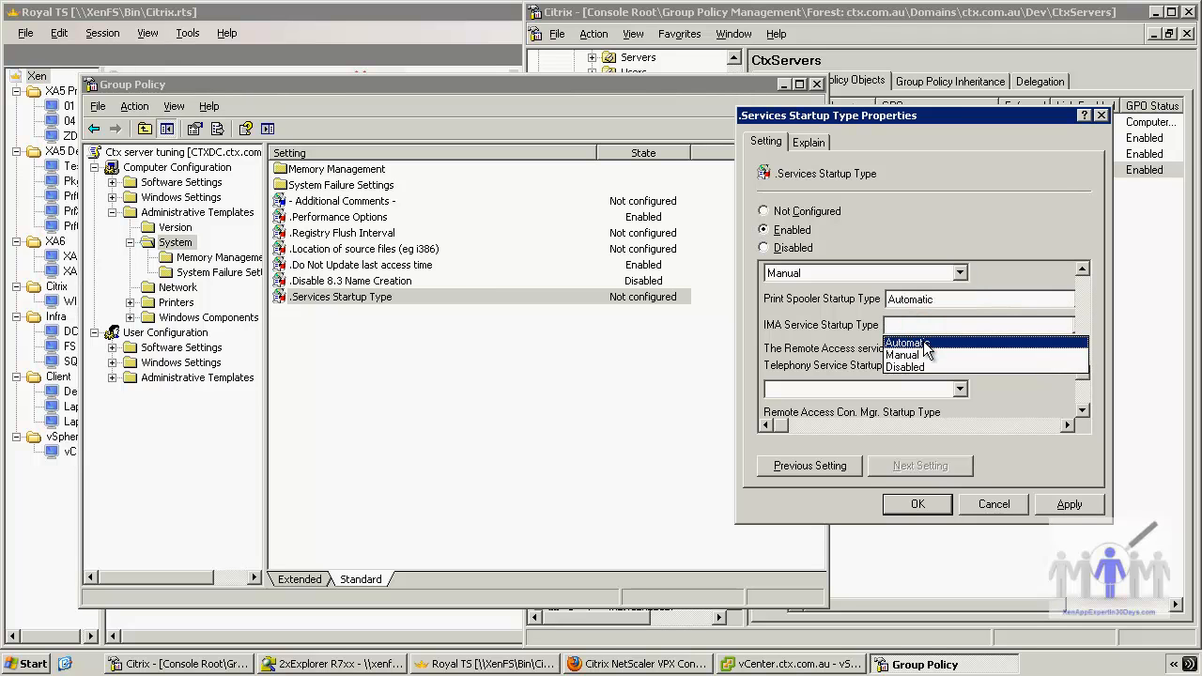
click(922, 346)
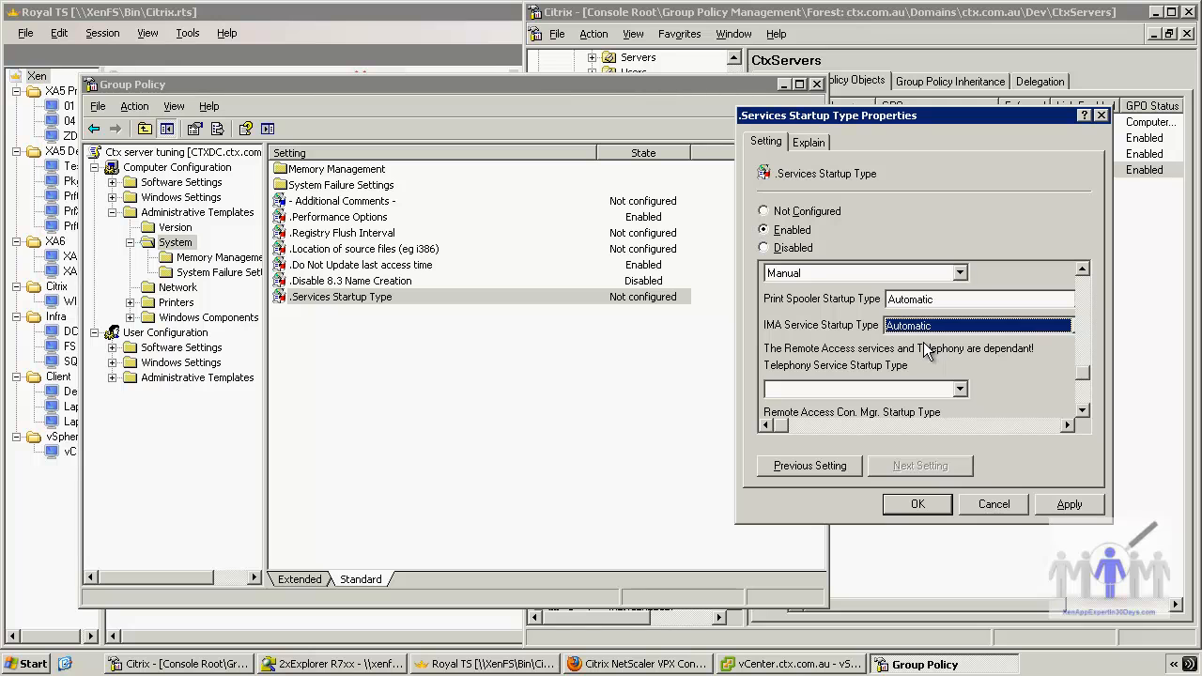
Step: Set the Telephony Service and Remote Access Con. Mgr. startup types to Disabled
click(1082, 410)
click(1081, 410)
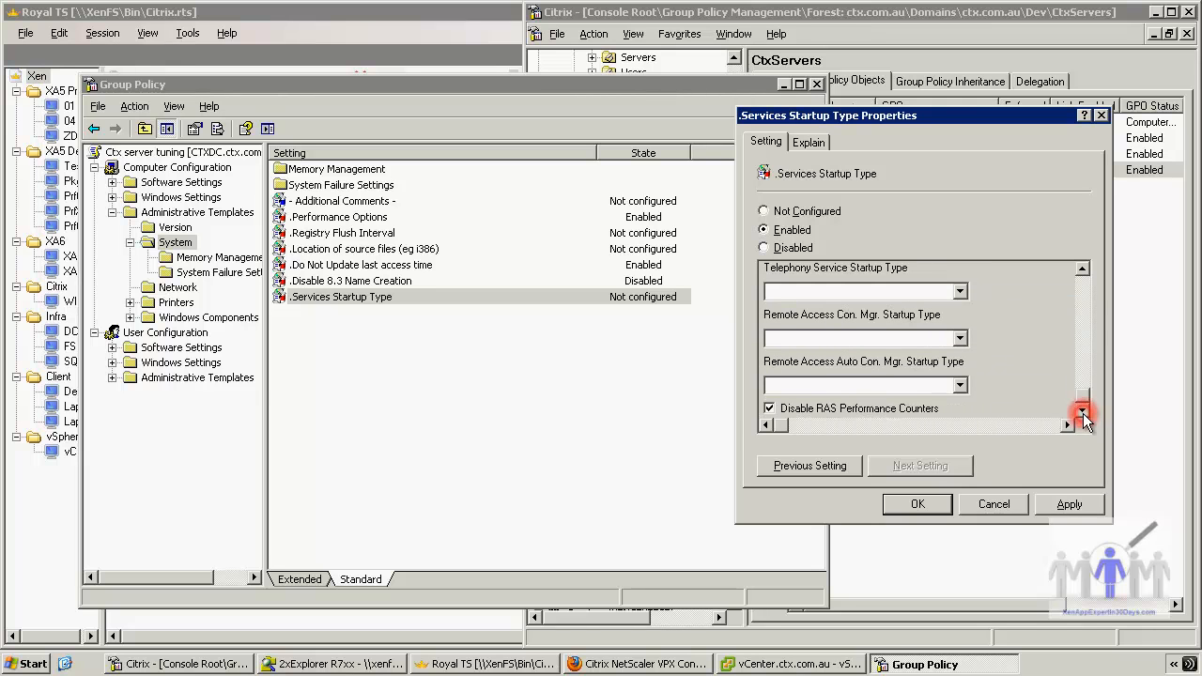
click(1081, 271)
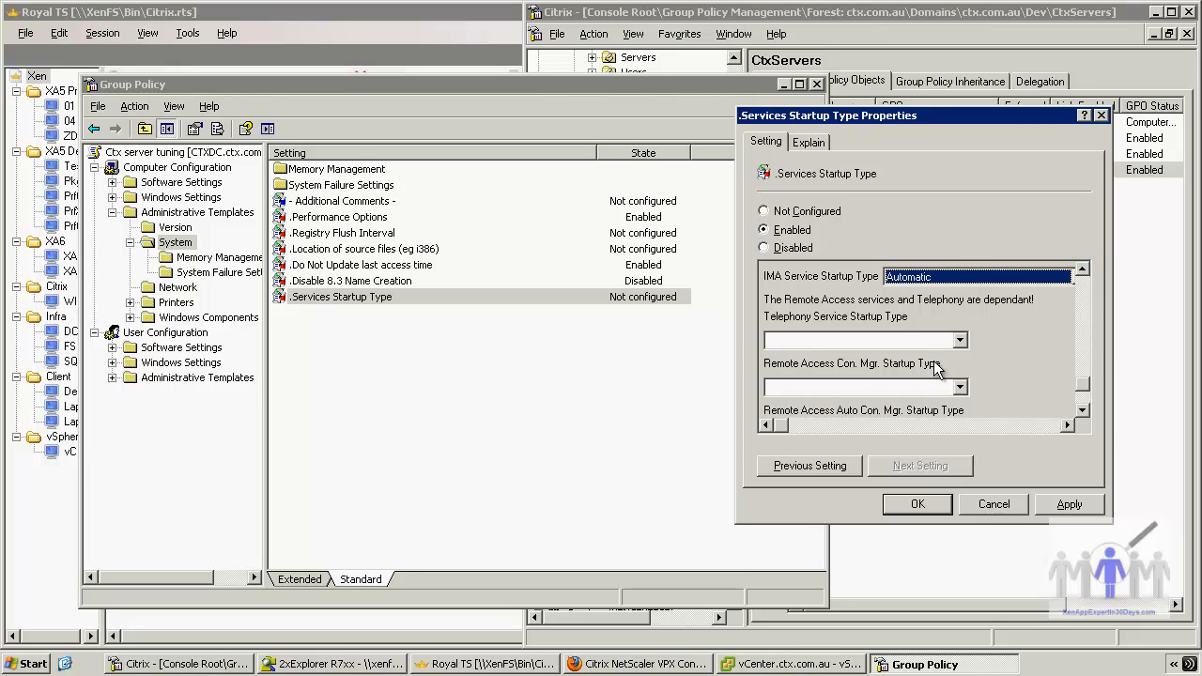
click(959, 341)
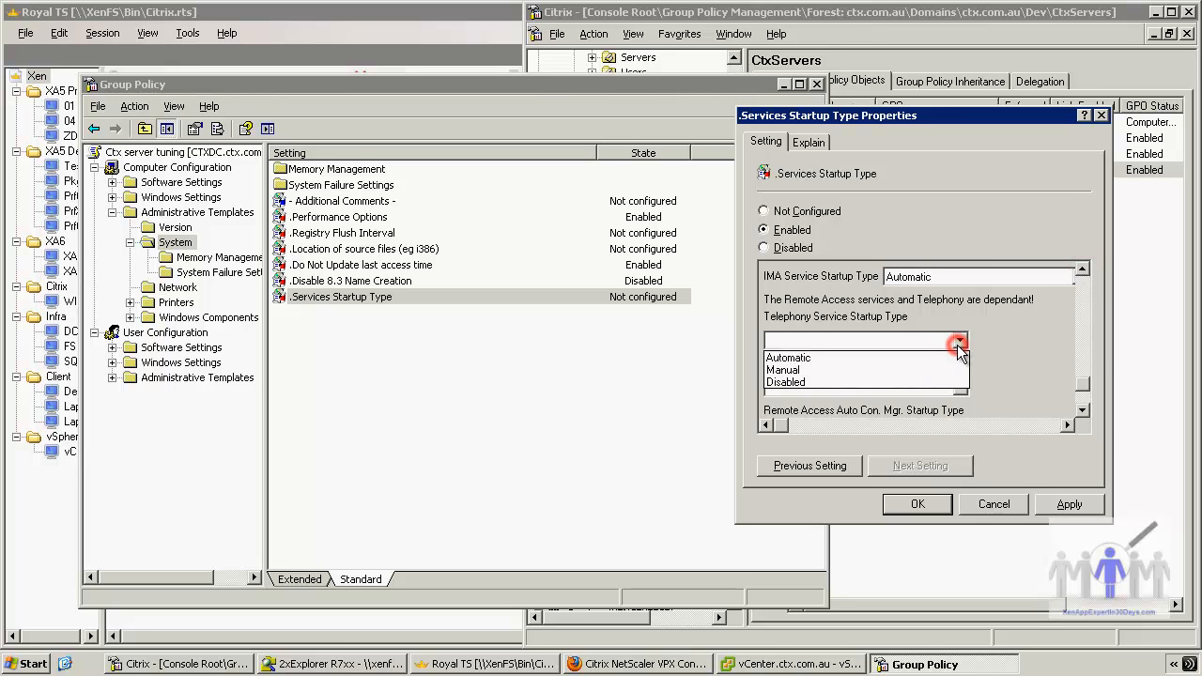
click(953, 382)
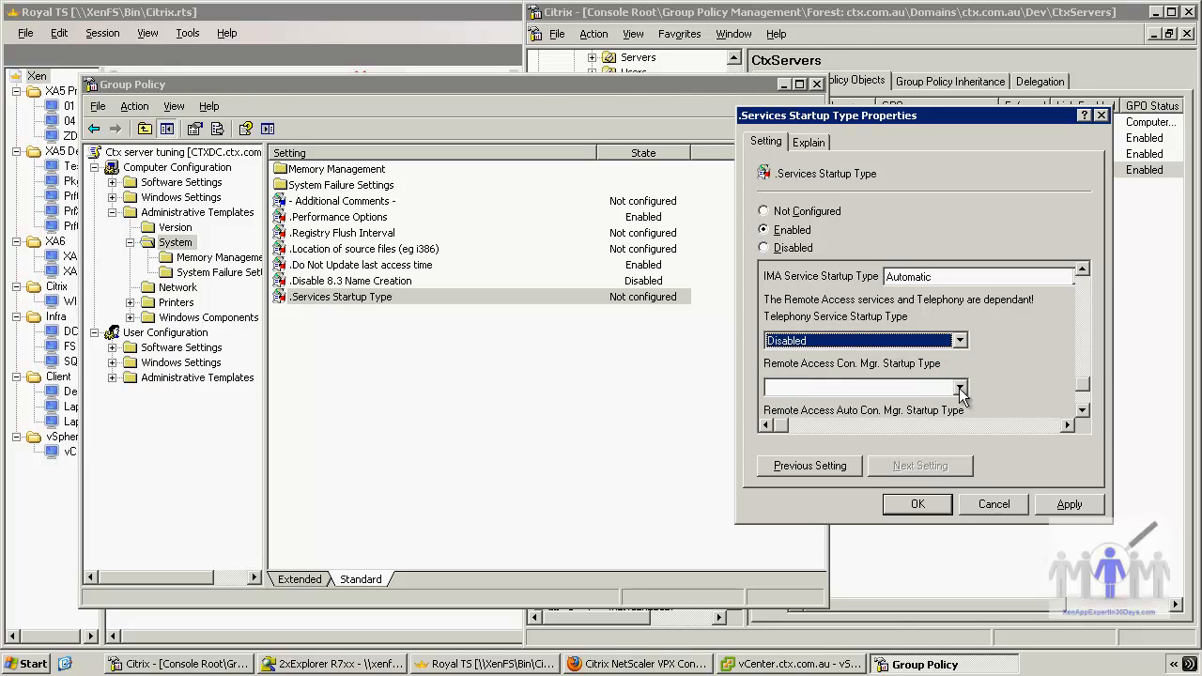
click(960, 388)
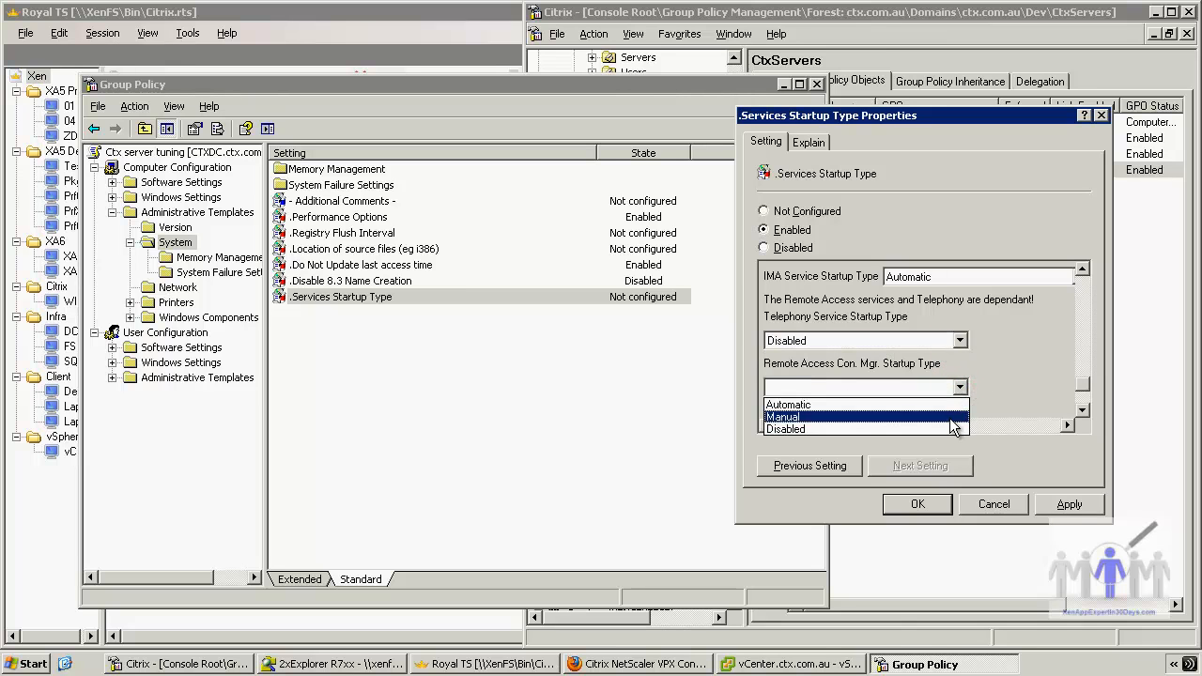
click(954, 429)
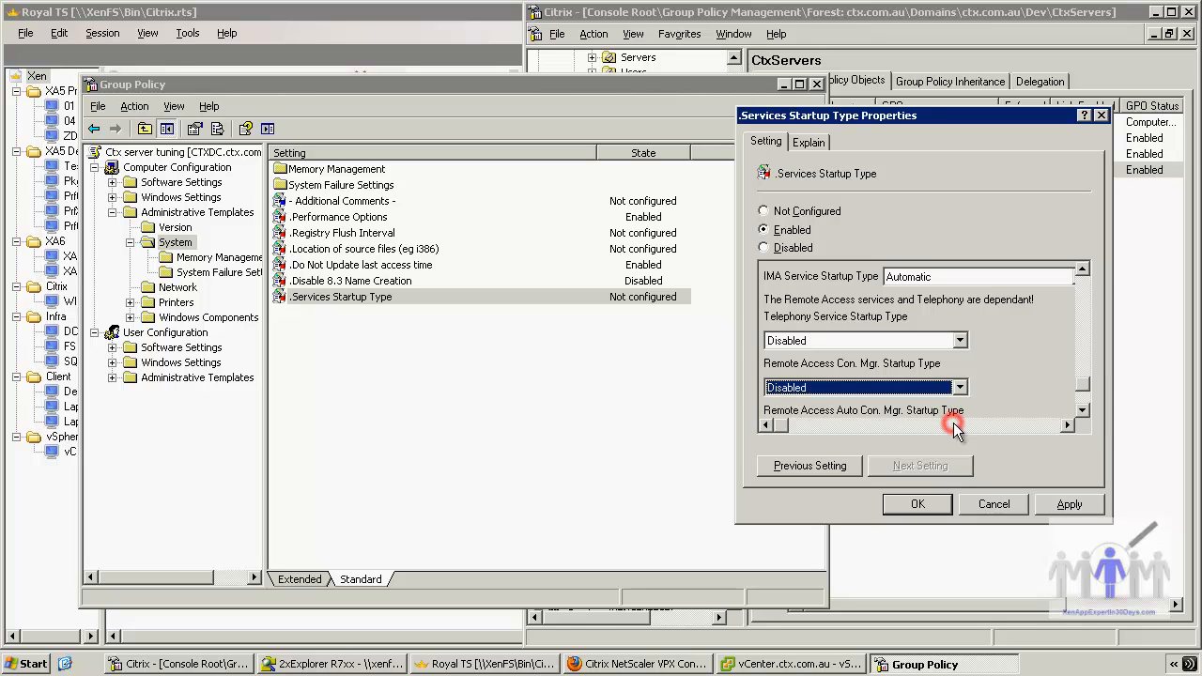
Step: Set the Remote Access Auto Con. Mgr. startup type to Disabled and save the Services Startup Type policy
click(1082, 411)
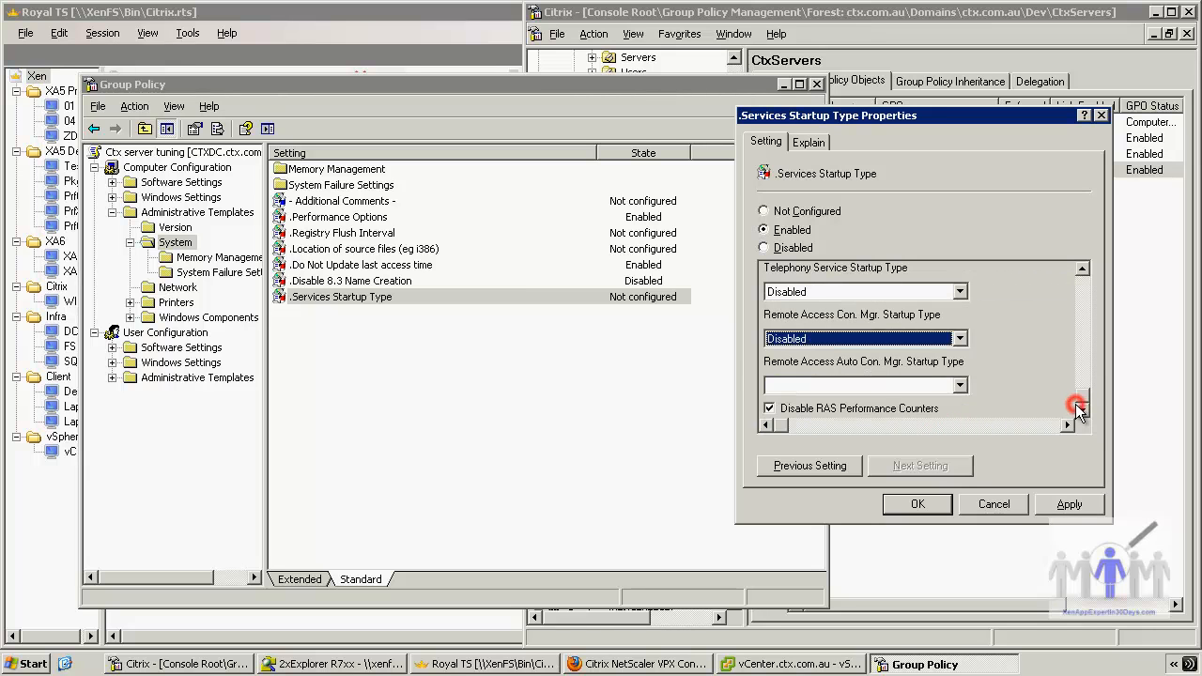
click(960, 385)
click(859, 428)
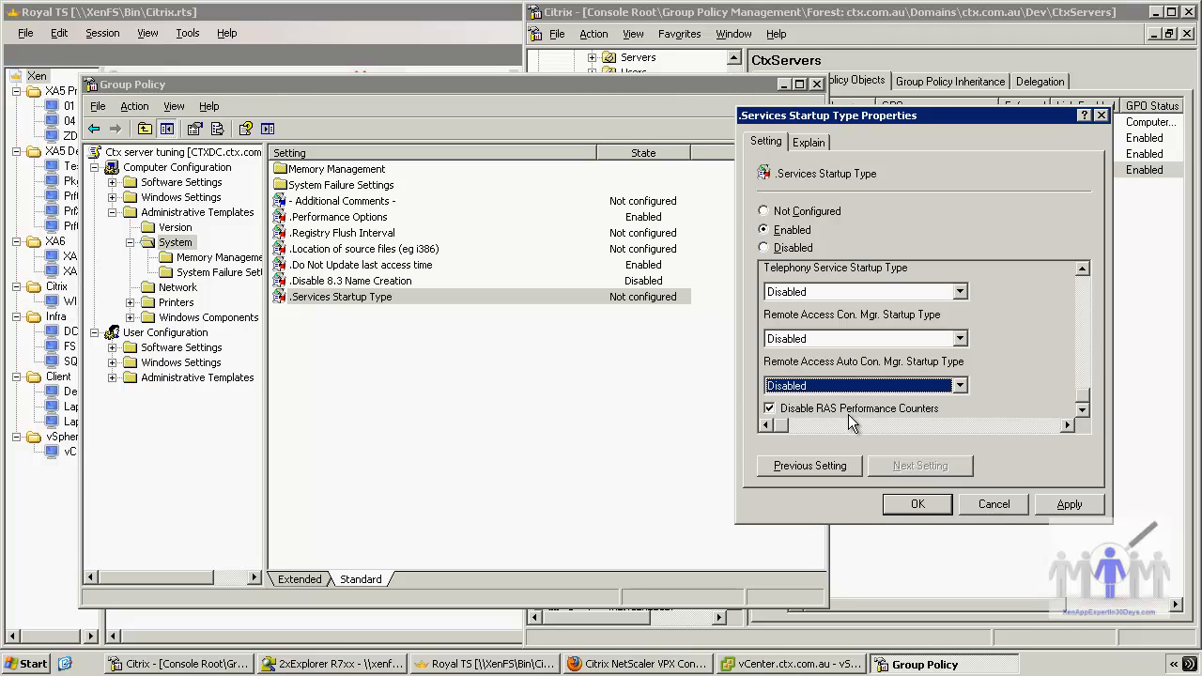
click(918, 505)
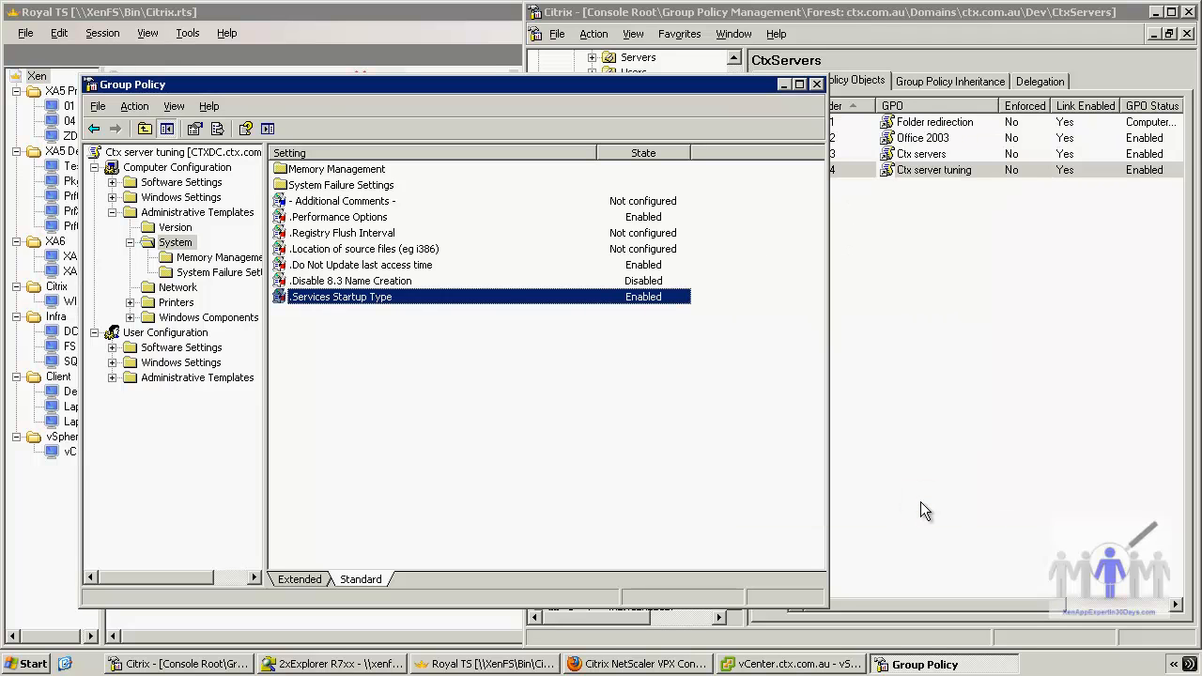